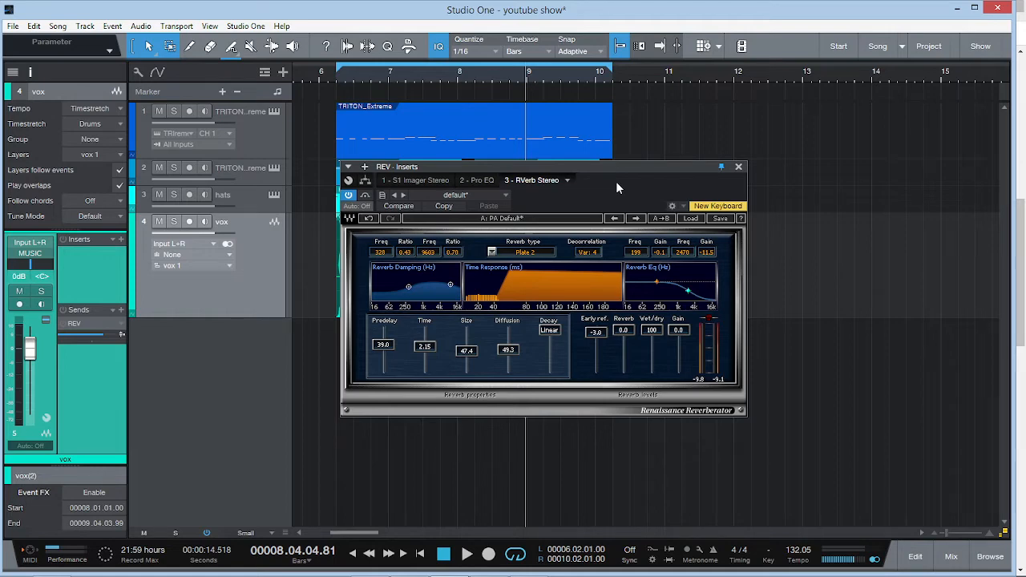
Step: Set the REV bus reverb's early reflections level to 0.0 and its reverb type to Hall 1
{"action": "left_click_drag", "start_coordinate": [616, 186], "coordinate": [678, 163]}
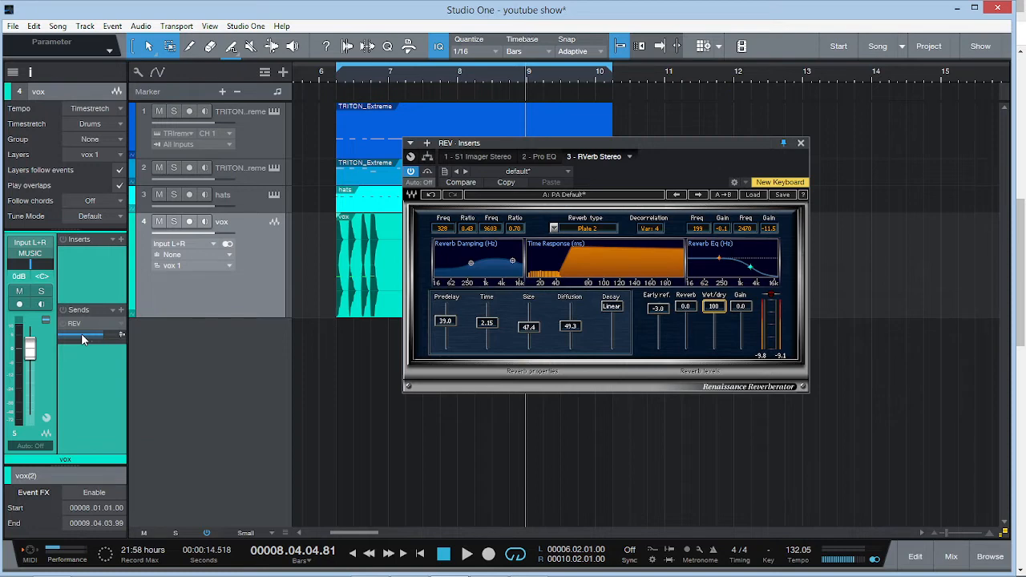
{"action": "left_click_drag", "start_coordinate": [658, 309], "coordinate": [658, 331]}
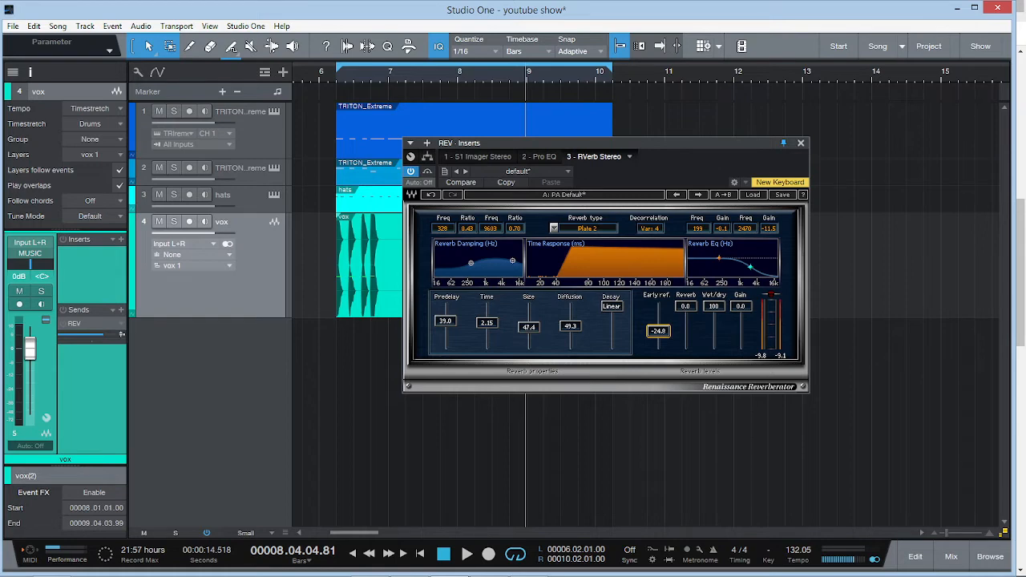
{"action": "left_click_drag", "start_coordinate": [658, 331], "coordinate": [658, 306]}
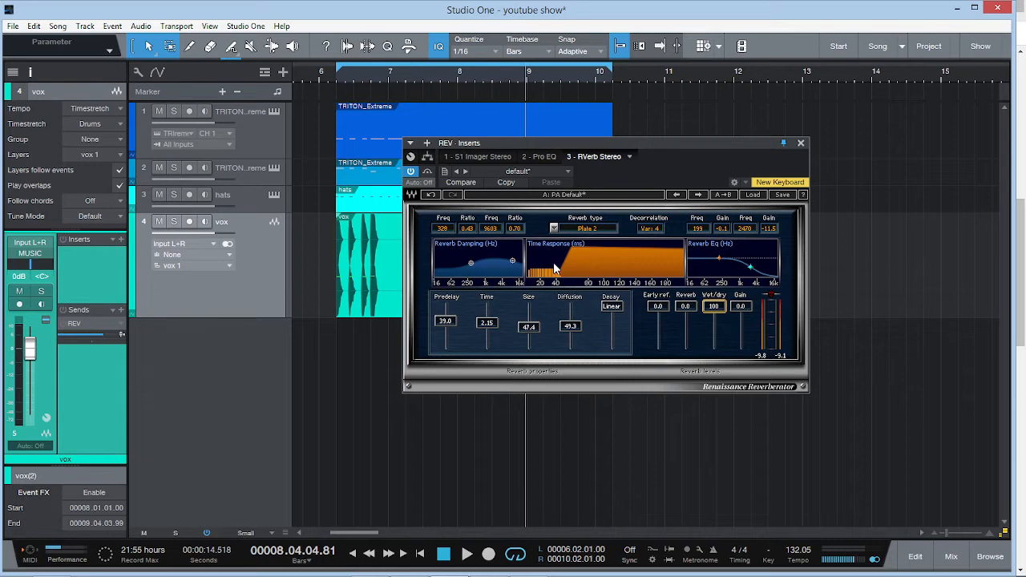
{"action": "left_click", "coordinate": [587, 228]}
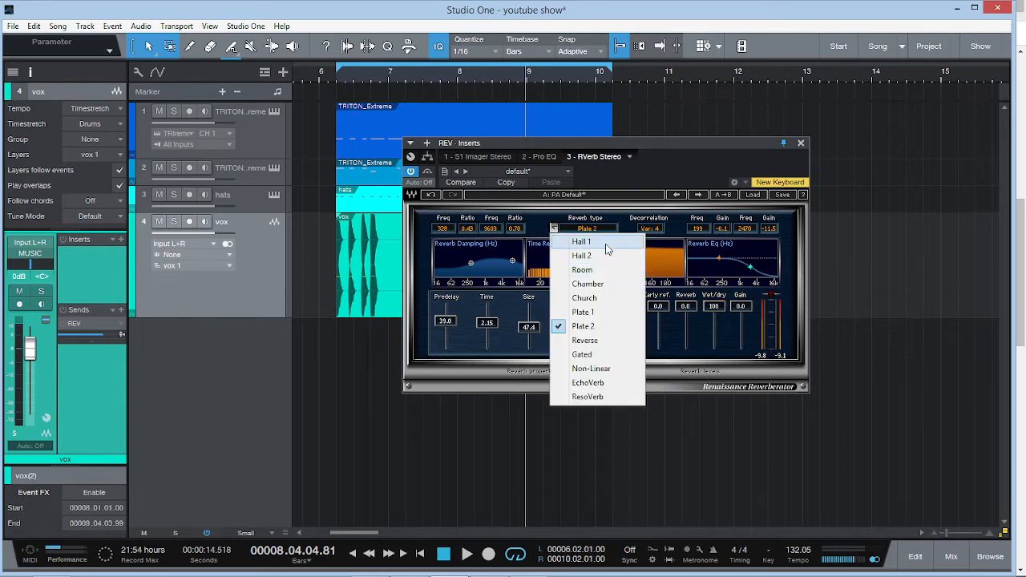
{"action": "left_click", "coordinate": [607, 242]}
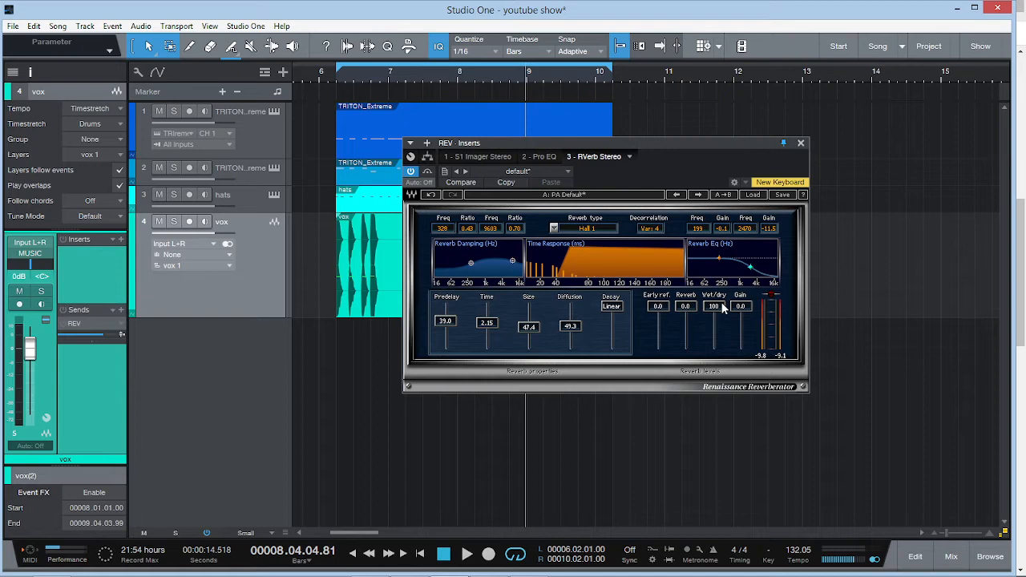
Step: Solo the vox track and play it back from the start of the loop at bar 6
{"action": "key", "text": "s"}
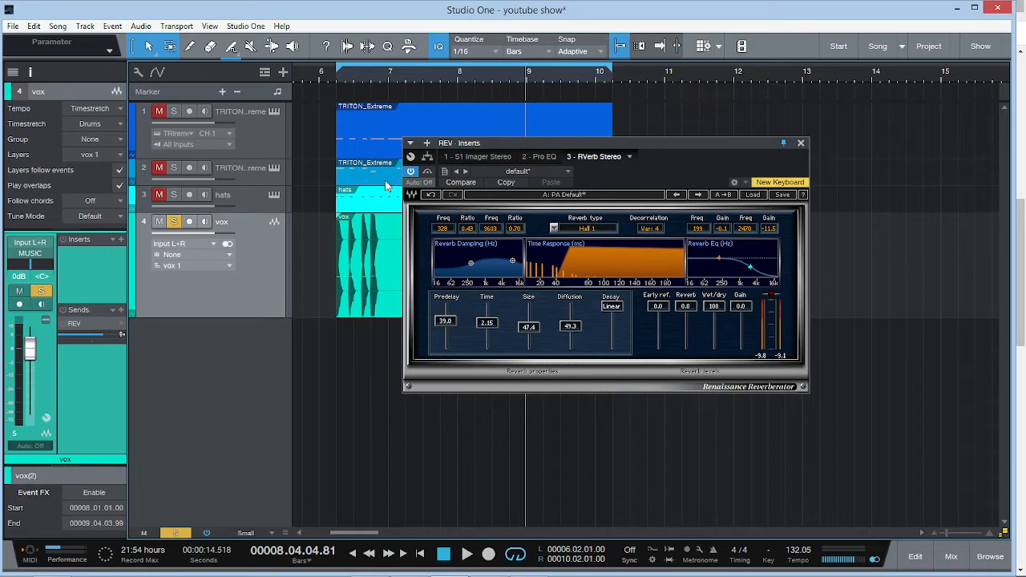
{"action": "key", "text": "F3"}
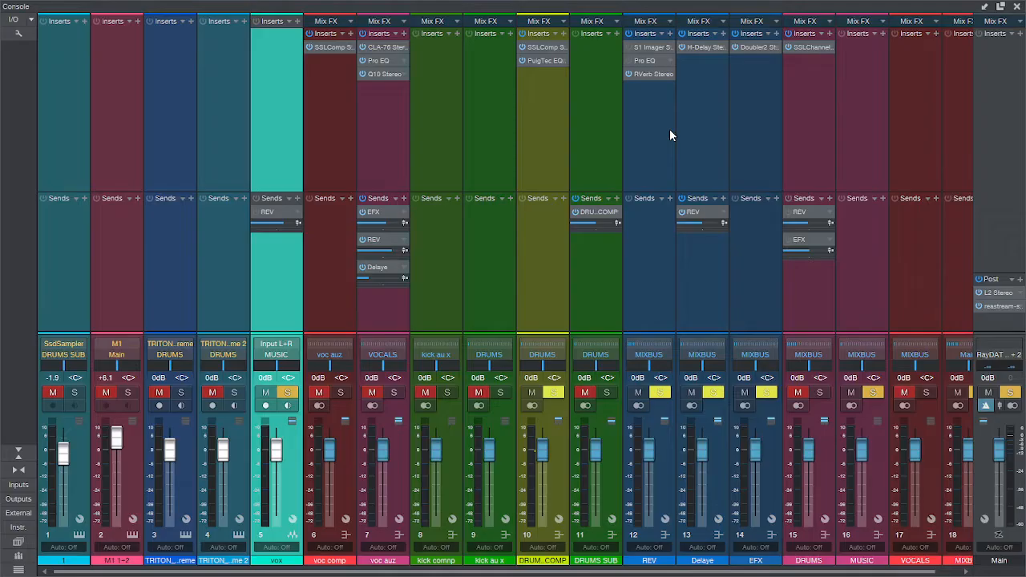
{"action": "left_click", "coordinate": [1015, 8]}
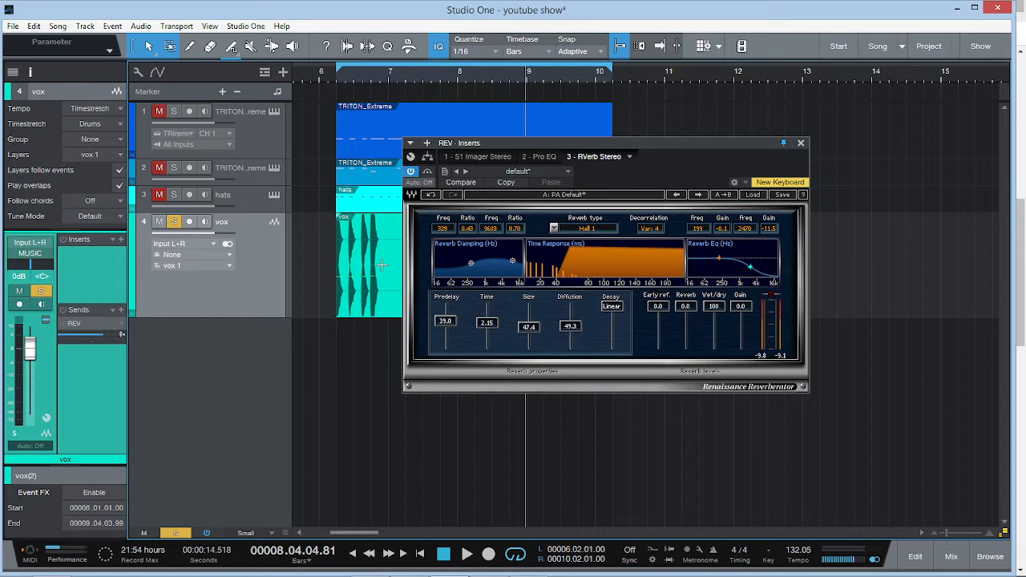
{"action": "left_click", "coordinate": [338, 79]}
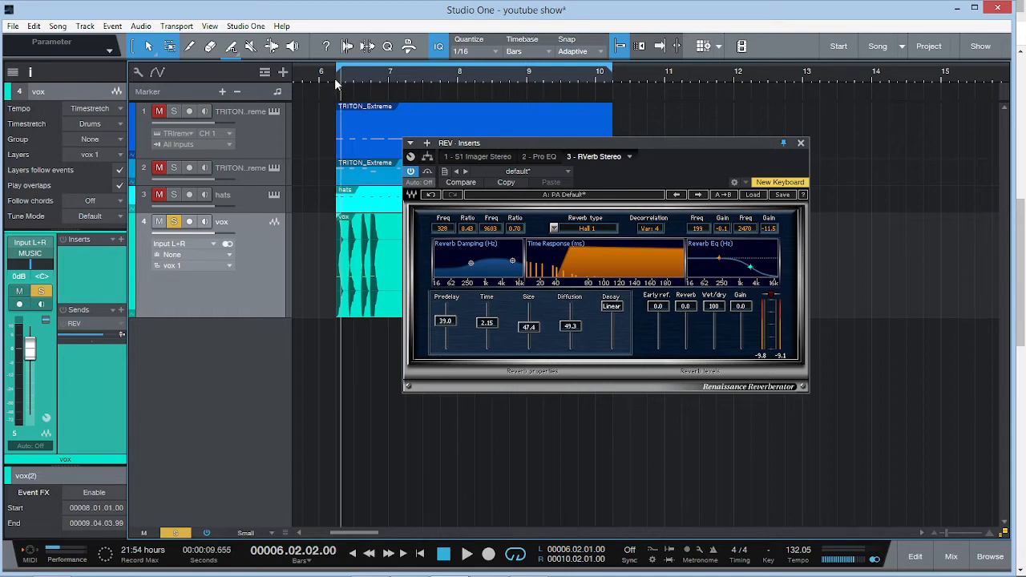
{"action": "key", "text": "space"}
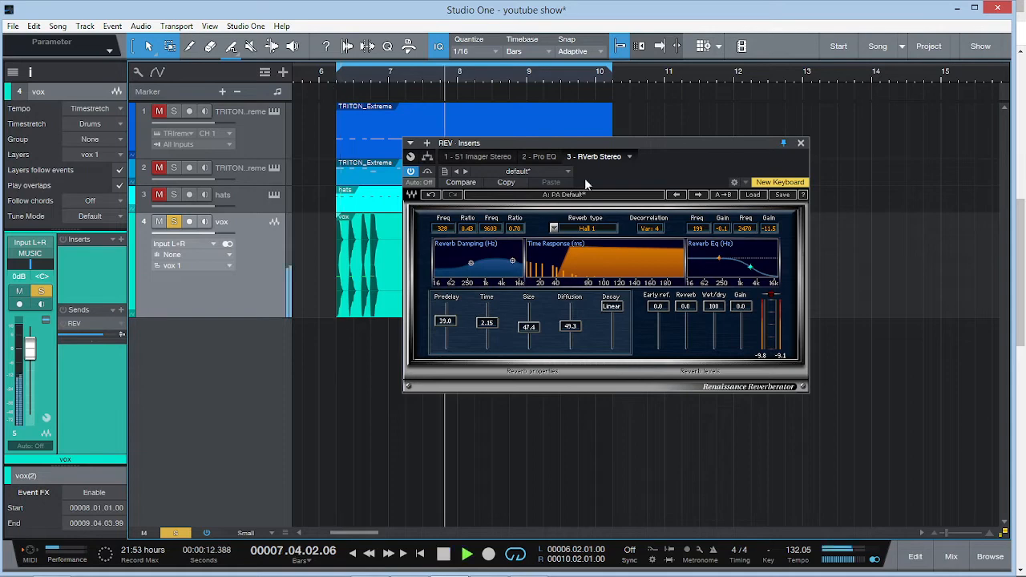
Step: Raise the reverb EQ's high band to 21000 Hz with gain 1.6 and enable the vox REV send at +3.7
{"action": "left_click_drag", "start_coordinate": [581, 143], "coordinate": [634, 132]}
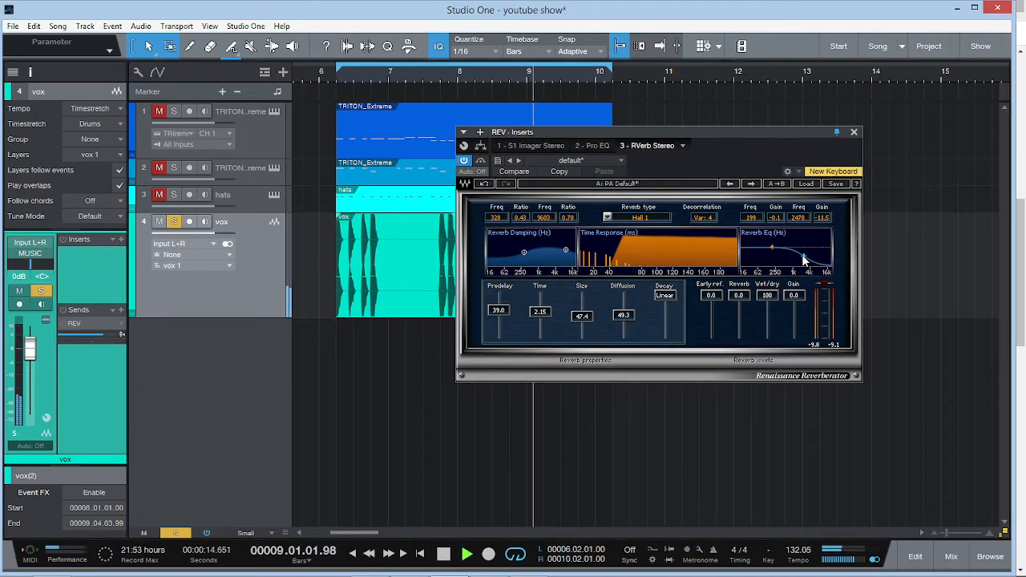
{"action": "left_click_drag", "start_coordinate": [803, 259], "coordinate": [829, 245]}
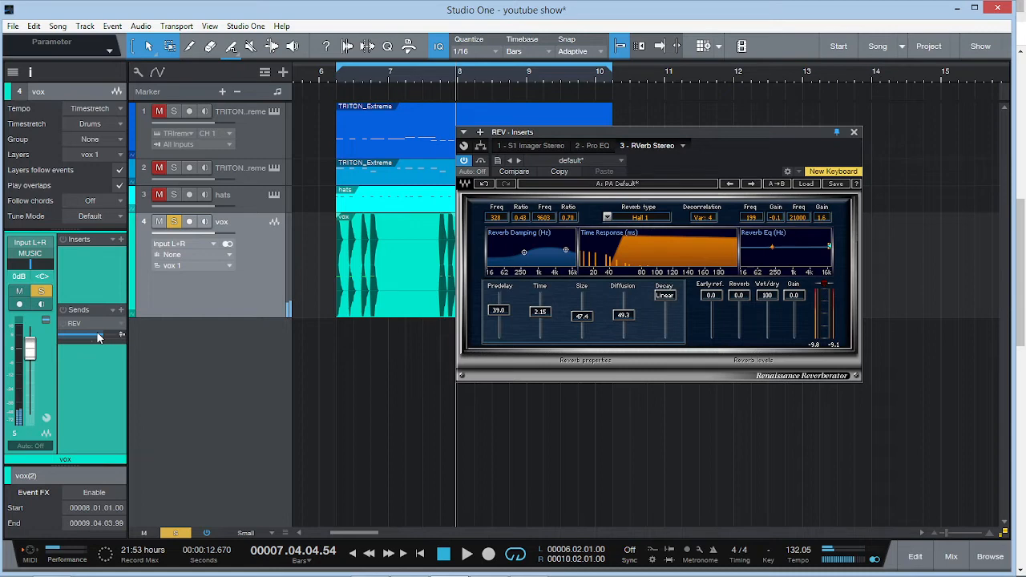
{"action": "left_click_drag", "start_coordinate": [96, 338], "coordinate": [79, 339]}
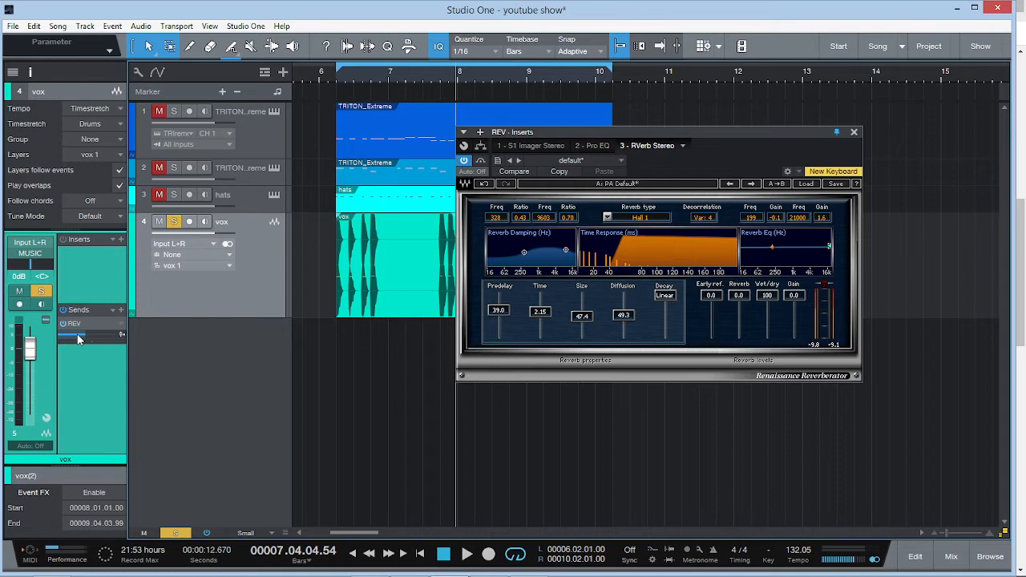
{"action": "left_click_drag", "start_coordinate": [78, 339], "coordinate": [102, 340]}
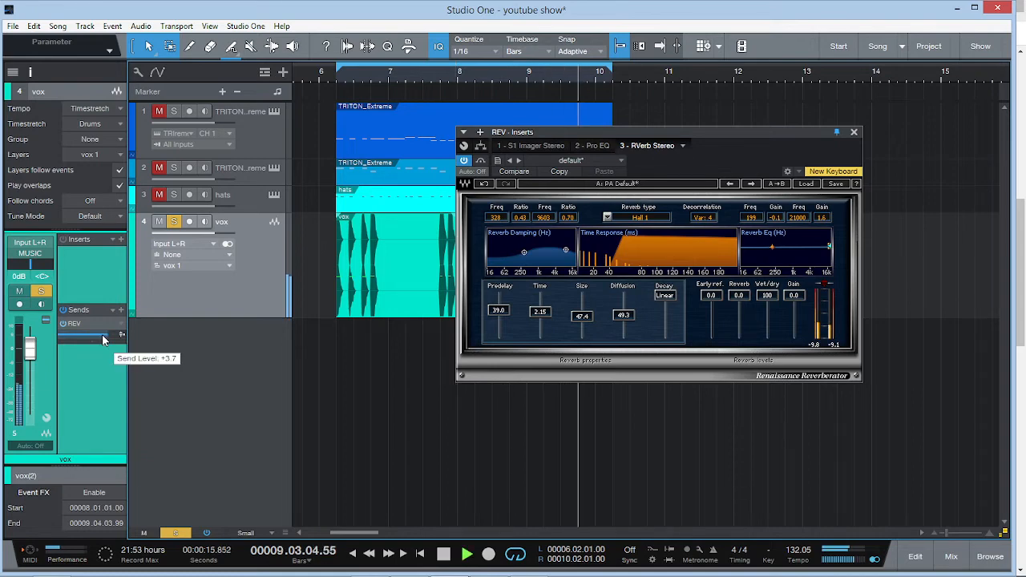
Step: Set the reverb's predelay to 0.0 and compare the early reflections switched off and at 0.0 during playback
{"action": "left_click_drag", "start_coordinate": [746, 139], "coordinate": [735, 98]}
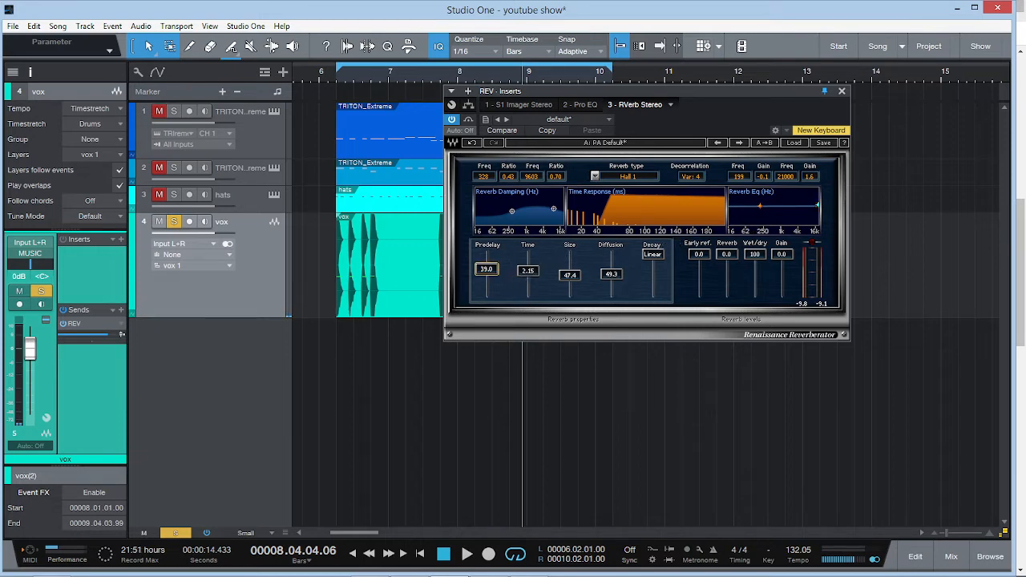
{"action": "left_click_drag", "start_coordinate": [486, 270], "coordinate": [487, 275]}
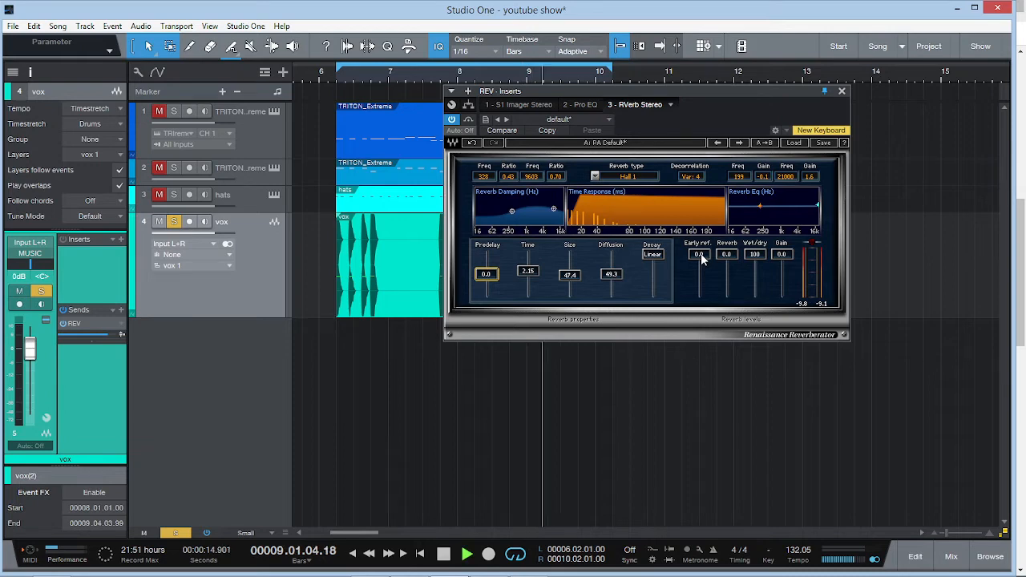
{"action": "left_click_drag", "start_coordinate": [700, 253], "coordinate": [701, 296]}
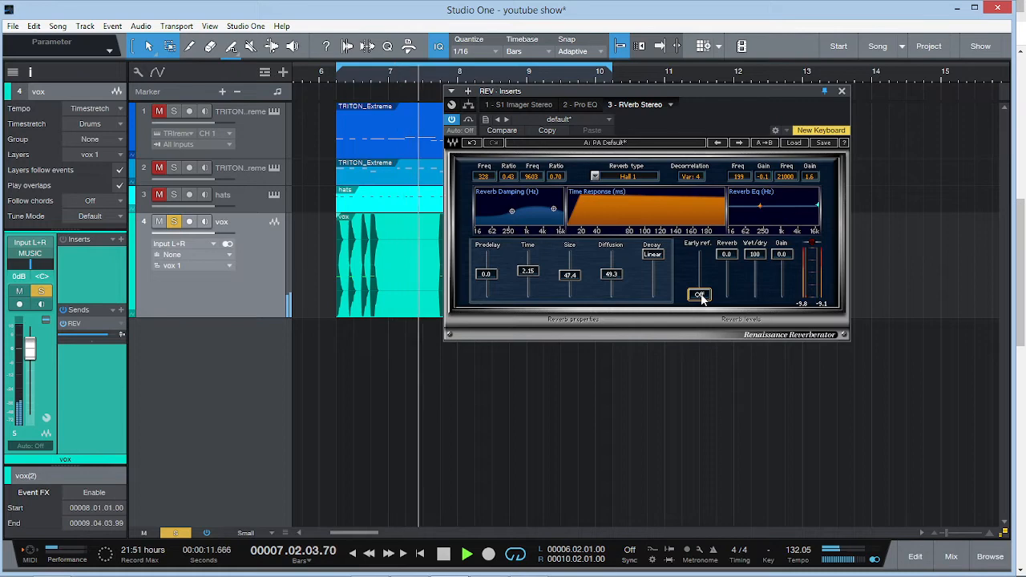
{"action": "left_click_drag", "start_coordinate": [700, 295], "coordinate": [699, 254]}
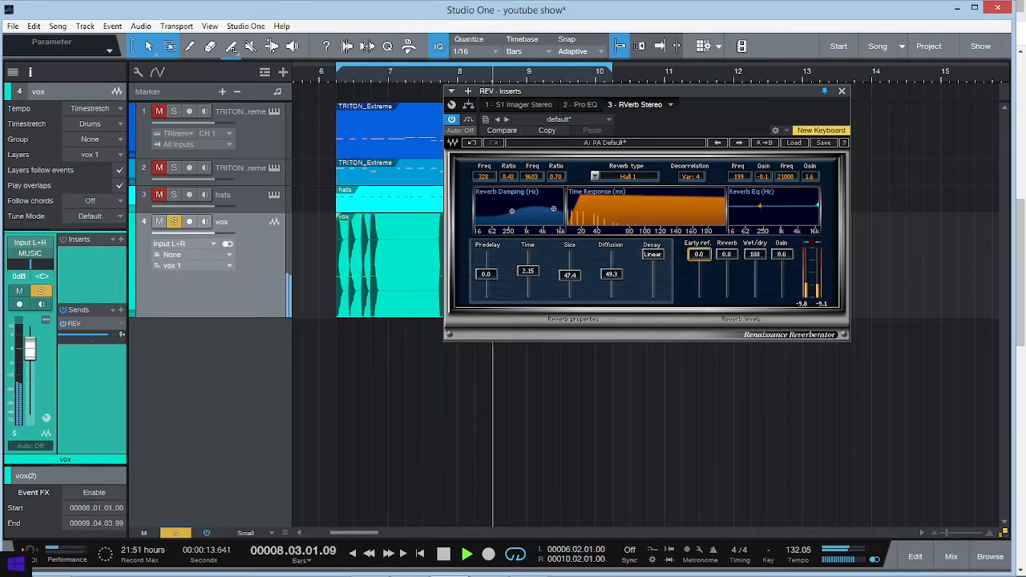
Step: Switch to RME TotalMix FX to check the main output fader and return to Studio One
{"action": "left_click", "coordinate": [53, 567]}
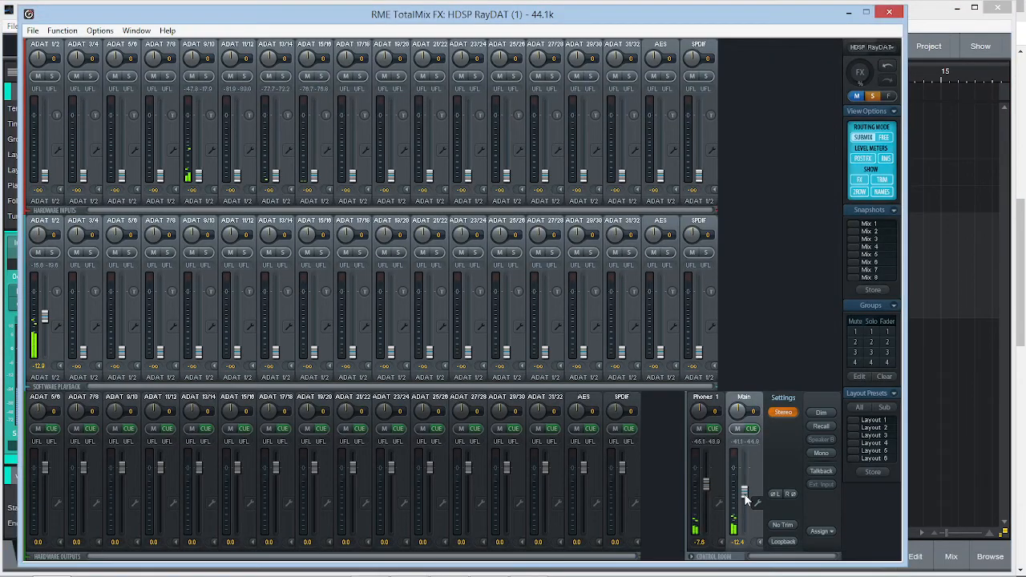
{"action": "left_click", "coordinate": [849, 12]}
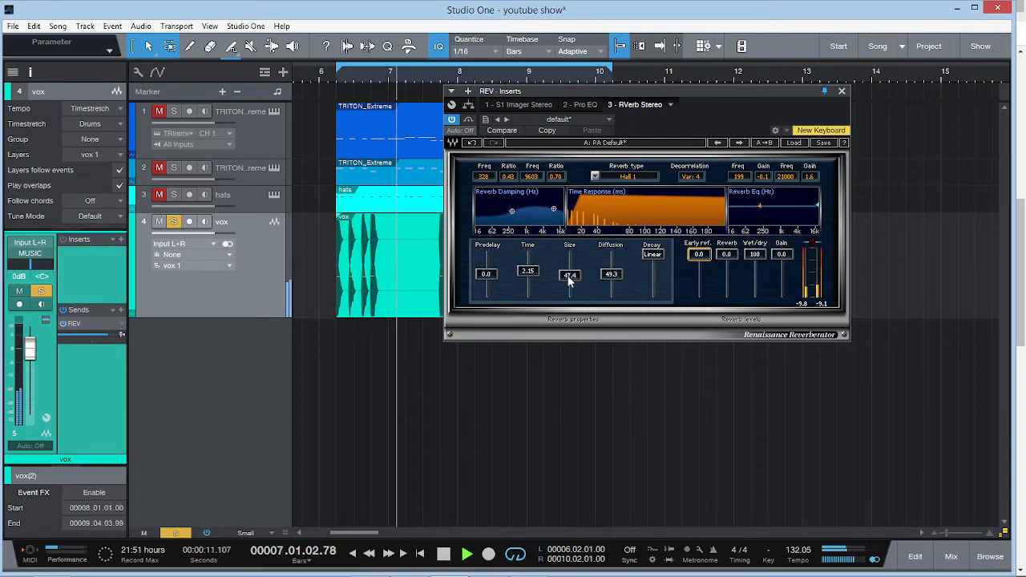
Step: Shorten the reverb time to 0.10 while auditioning the vox and stop playback
{"action": "left_click_drag", "start_coordinate": [528, 273], "coordinate": [529, 295]}
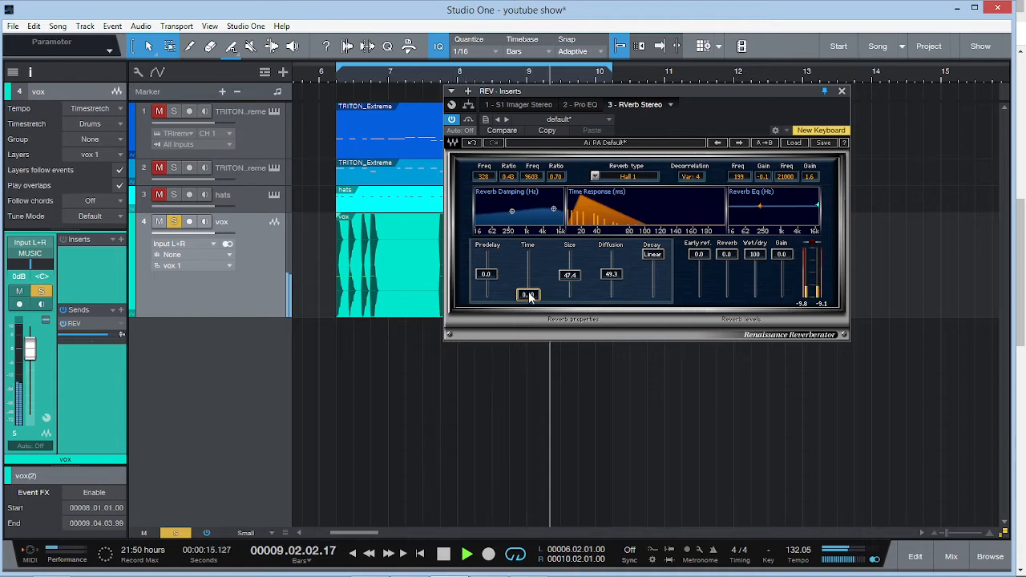
{"action": "key", "text": "space"}
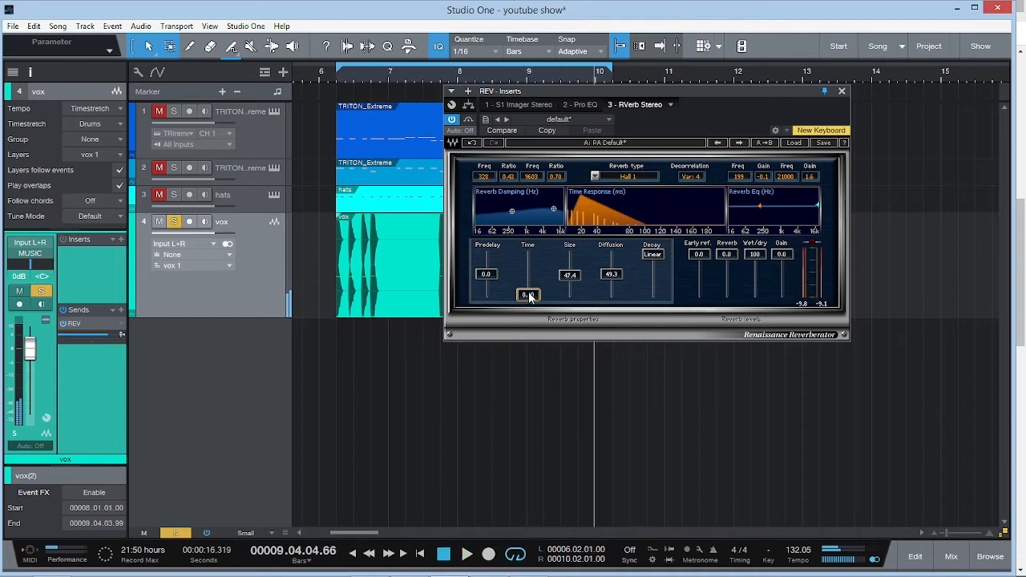
{"action": "mouse_move", "coordinate": [529, 294]}
{"action": "left_mouse_down"}
{"action": "mouse_move", "coordinate": [528, 280]}
{"action": "mouse_move", "coordinate": [528, 295]}
{"action": "left_mouse_up"}
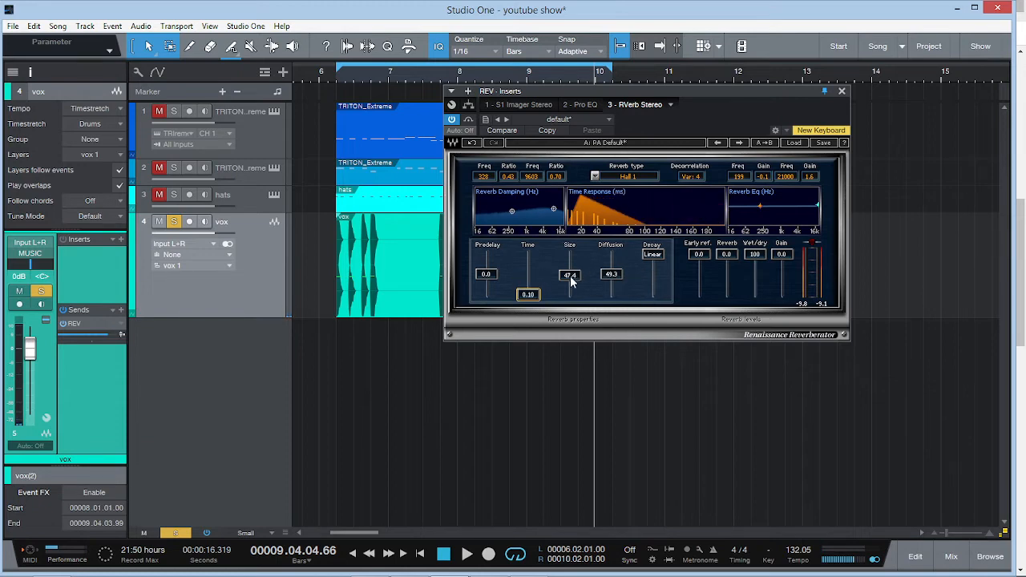
Step: Try the reverb size at 100.0, settle on 29.6, and audition the vox loop from its start
{"action": "left_click_drag", "start_coordinate": [572, 280], "coordinate": [574, 260]}
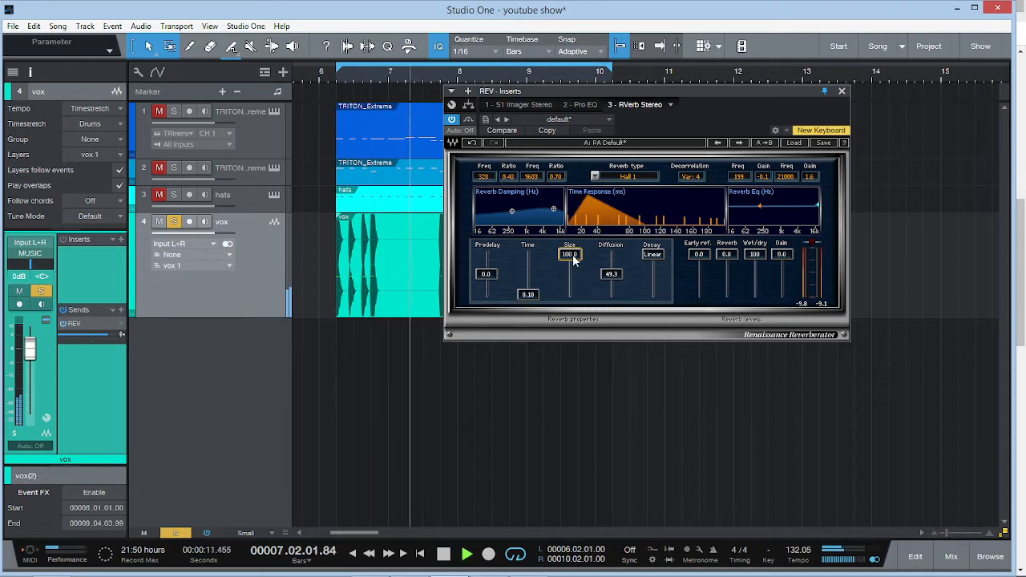
{"action": "key", "text": "space"}
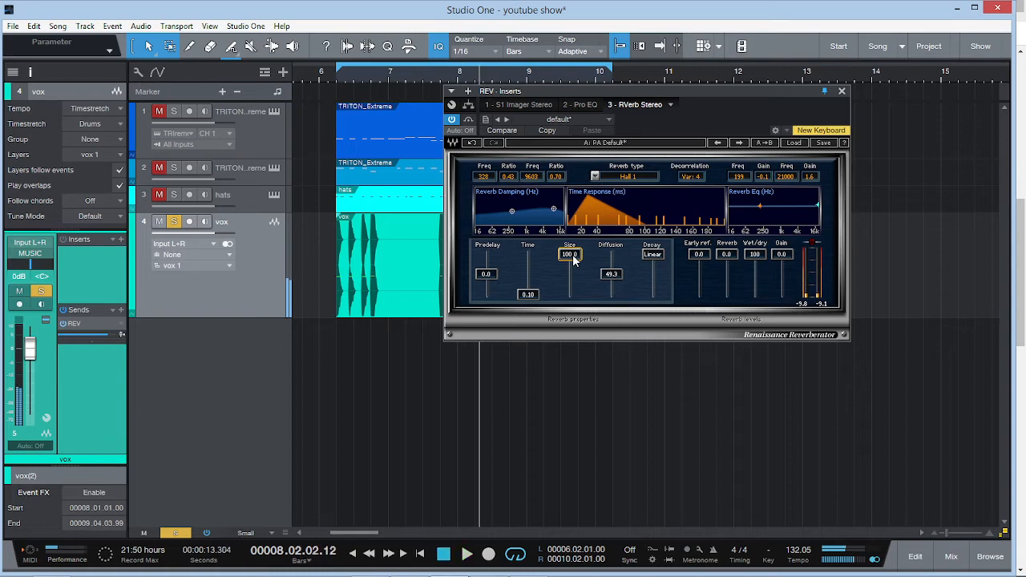
{"action": "left_click_drag", "start_coordinate": [569, 254], "coordinate": [573, 290]}
{"action": "key", "text": "space"}
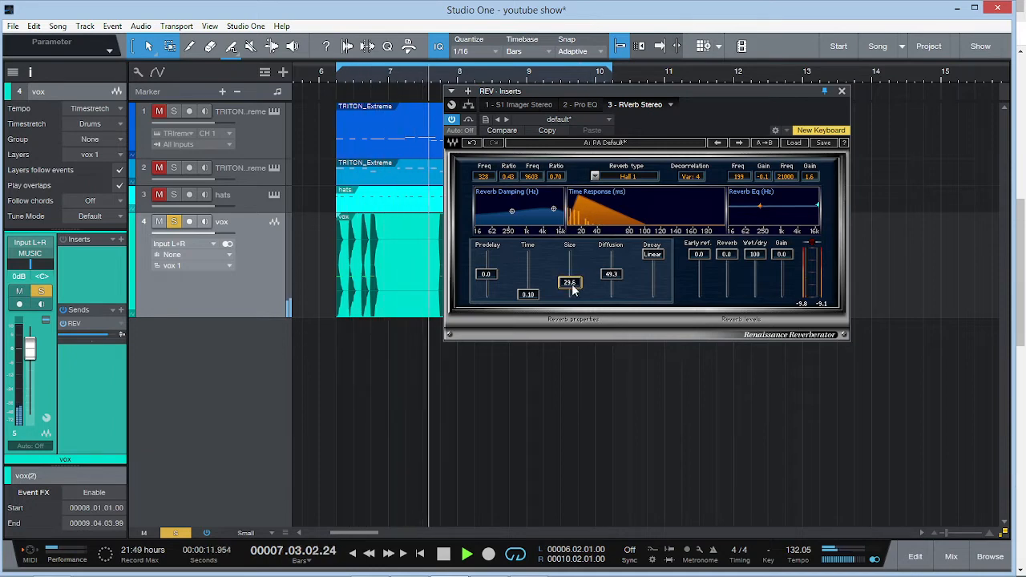
{"action": "left_click", "coordinate": [351, 75]}
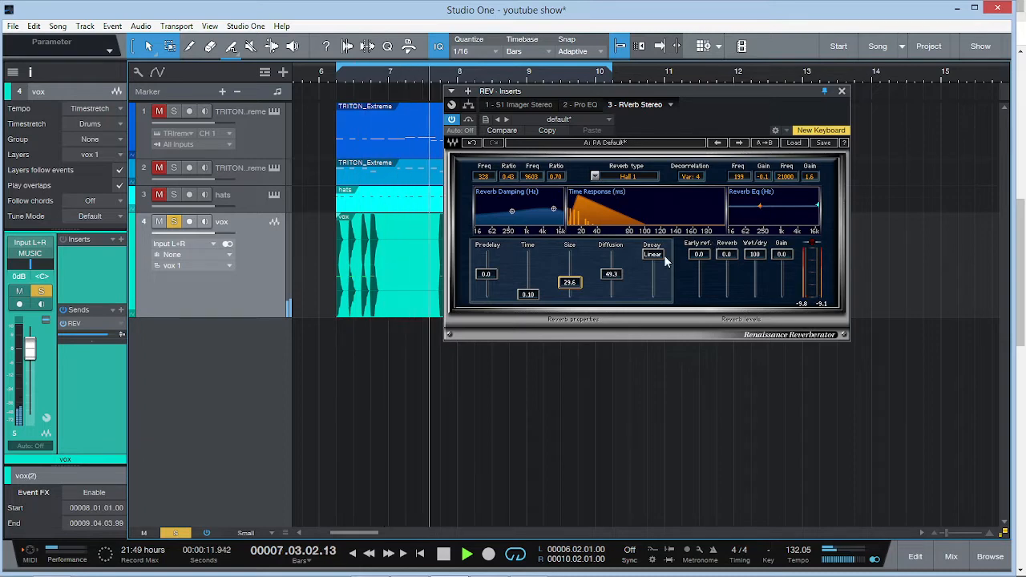
Step: Set the reverb's diffusion to 100.0, lower the vox REV send slightly, and replay the vox
{"action": "left_click_drag", "start_coordinate": [616, 274], "coordinate": [616, 253]}
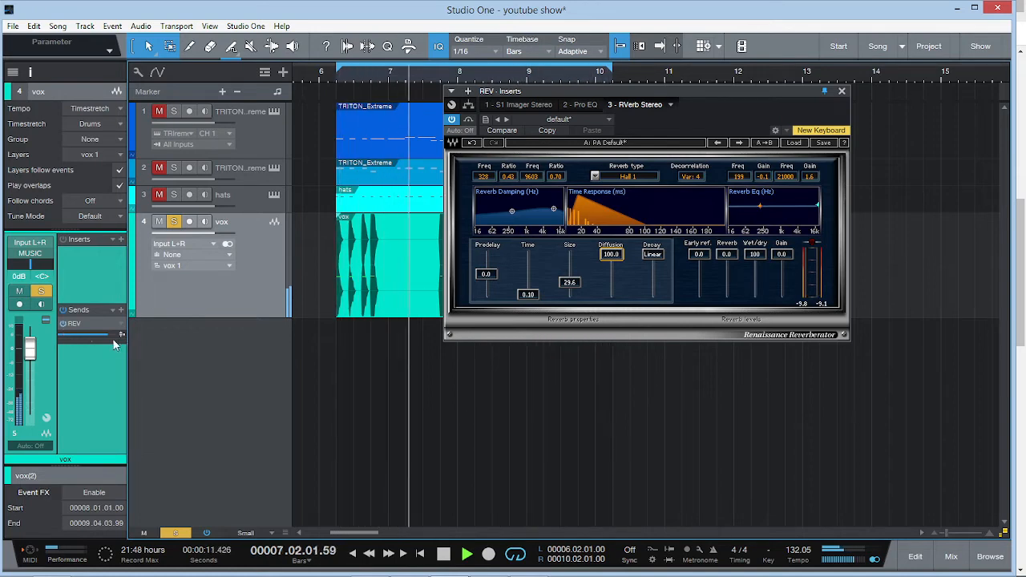
{"action": "left_click_drag", "start_coordinate": [101, 334], "coordinate": [93, 334]}
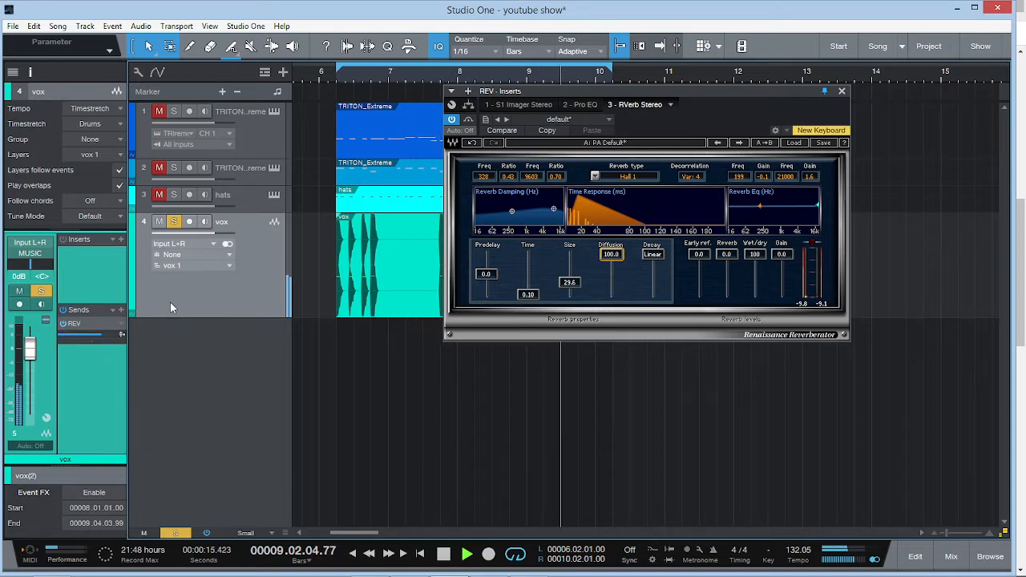
{"action": "key", "text": "space"}
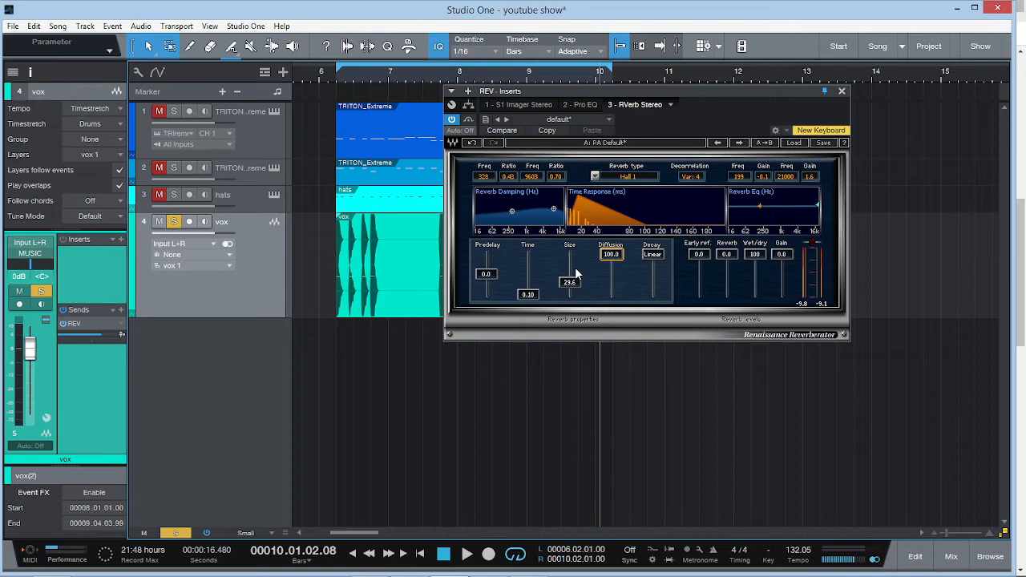
{"action": "key", "text": "space"}
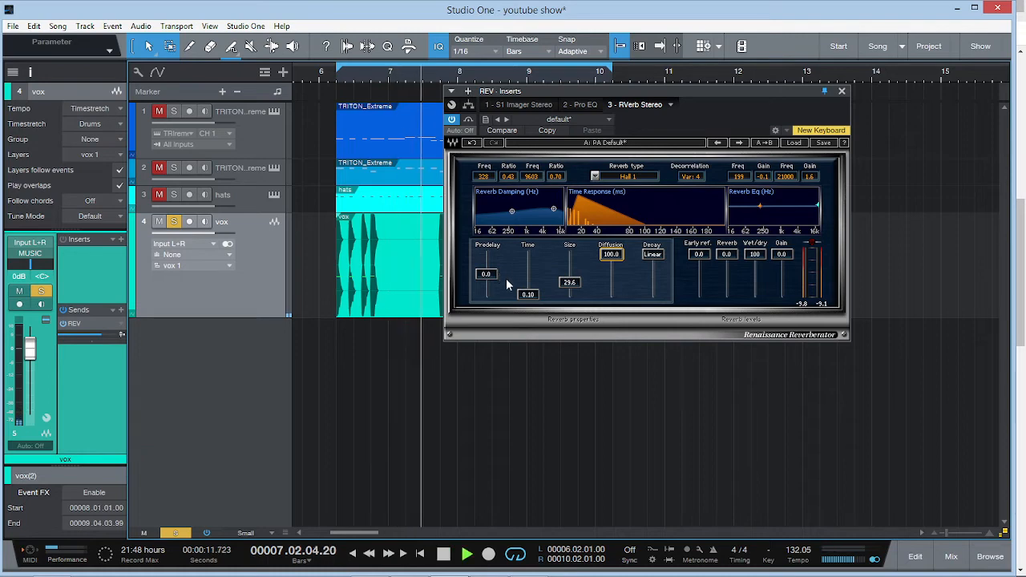
Step: Try much longer predelays during playback, set the reverb's predelay to 23.4, and play the vox again
{"action": "left_click_drag", "start_coordinate": [505, 278], "coordinate": [488, 263]}
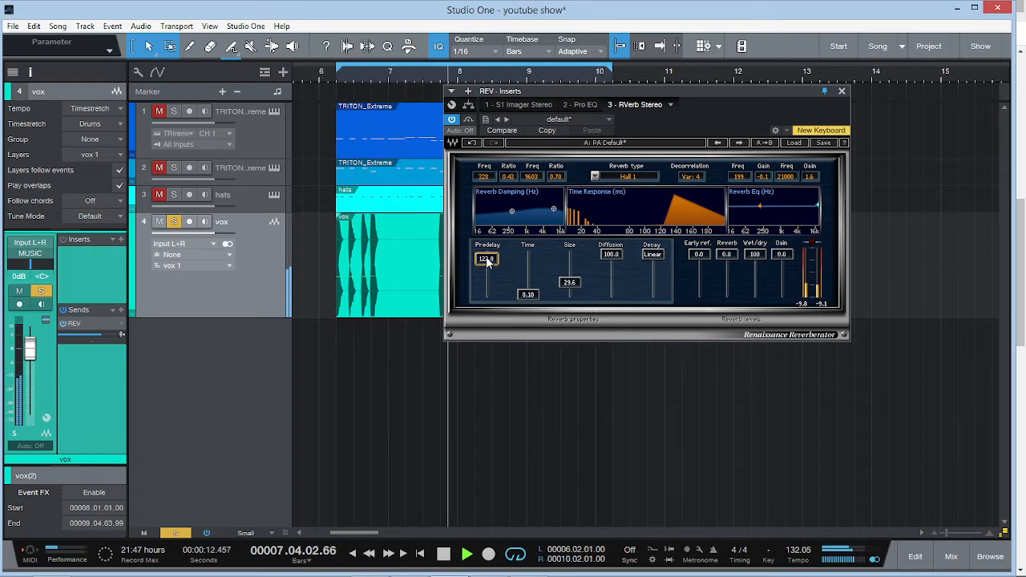
{"action": "left_click_drag", "start_coordinate": [486, 262], "coordinate": [487, 256]}
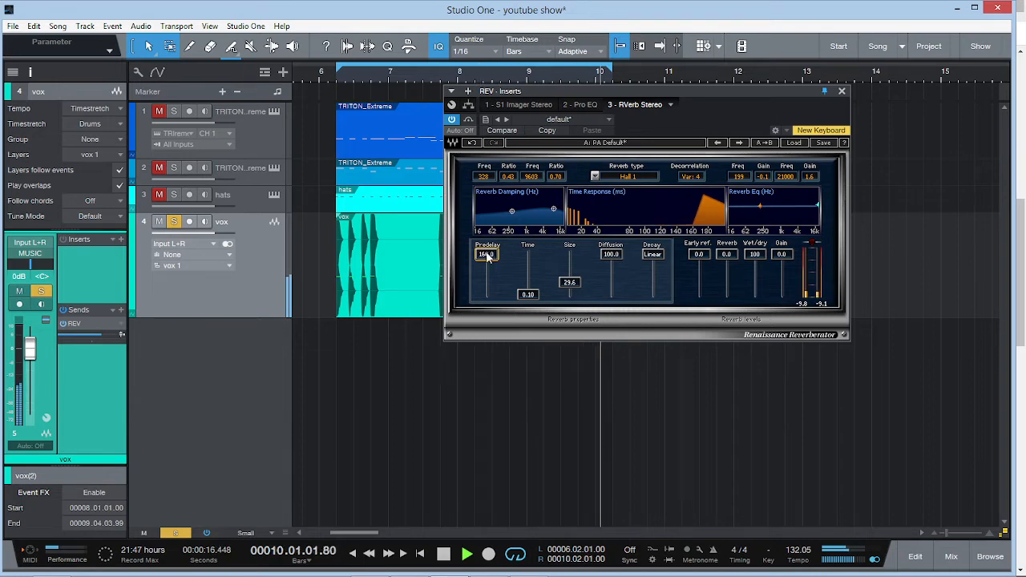
{"action": "left_click_drag", "start_coordinate": [487, 256], "coordinate": [487, 272]}
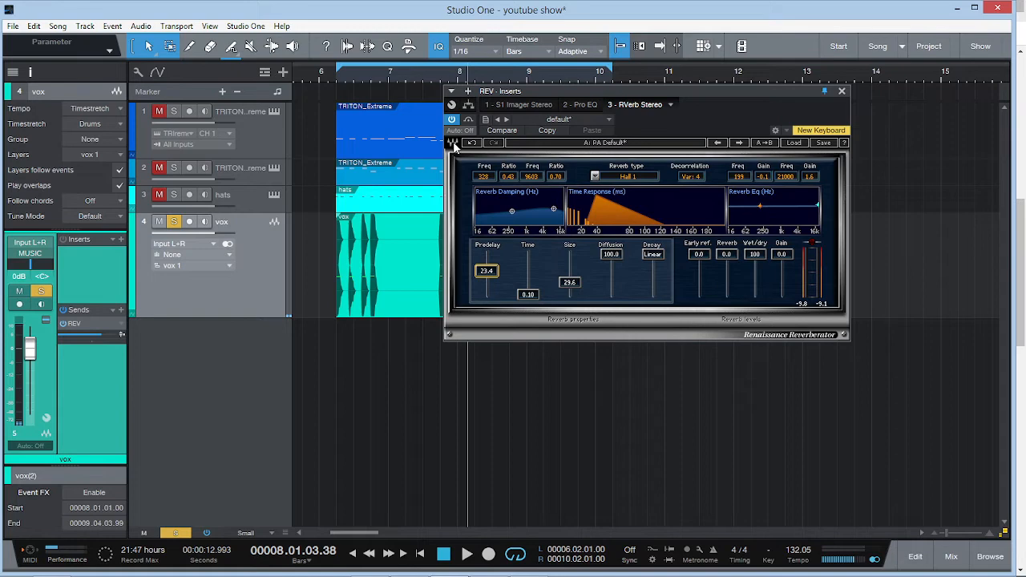
{"action": "key", "text": "space"}
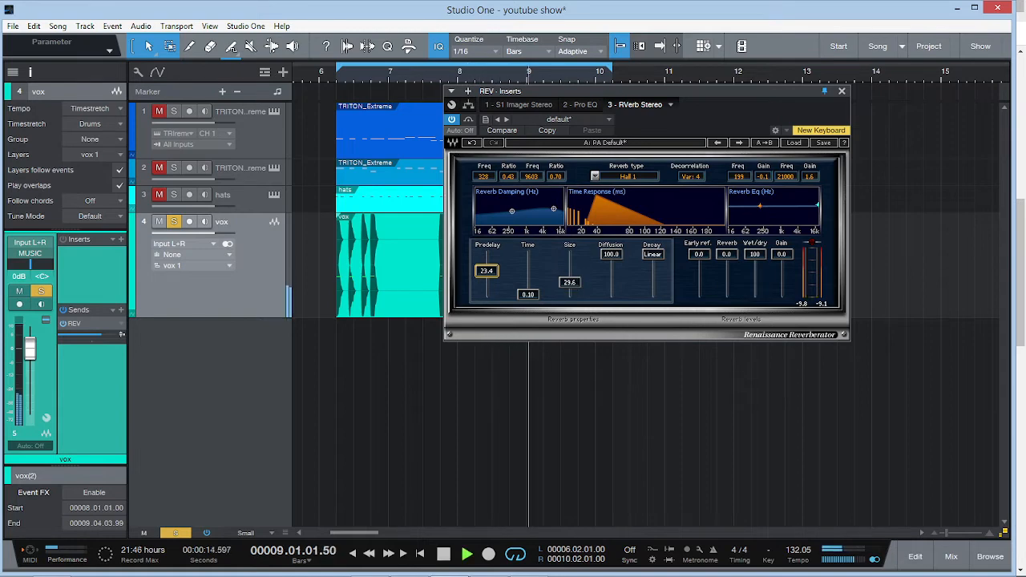
Step: Set the reverb size to 100.0 and predelay to -1.6 after trying about 120, and cut the high EQ band to -12.5 at 9147 Hz
{"action": "left_click_drag", "start_coordinate": [570, 282], "coordinate": [570, 254]}
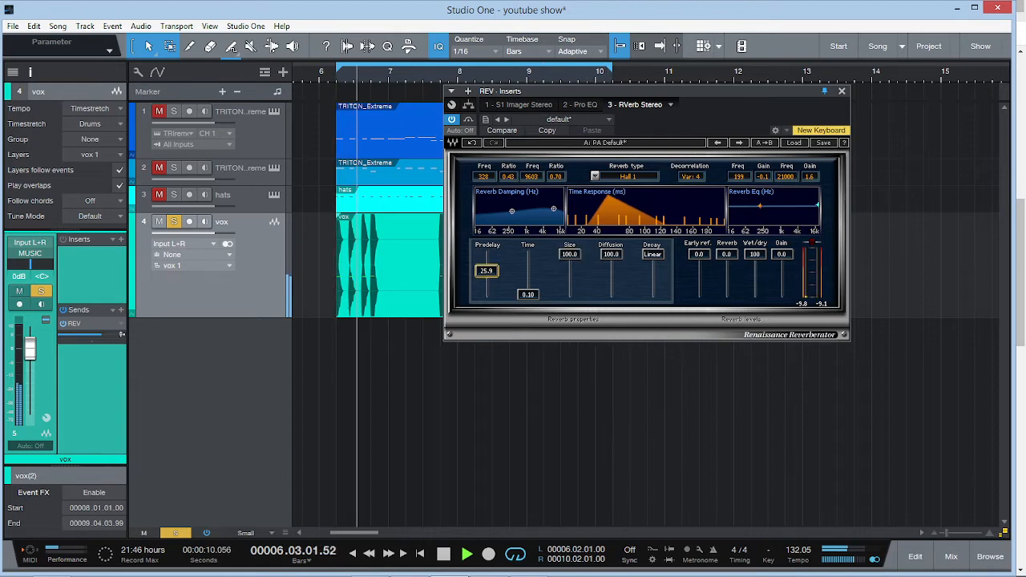
{"action": "left_click_drag", "start_coordinate": [492, 278], "coordinate": [489, 258]}
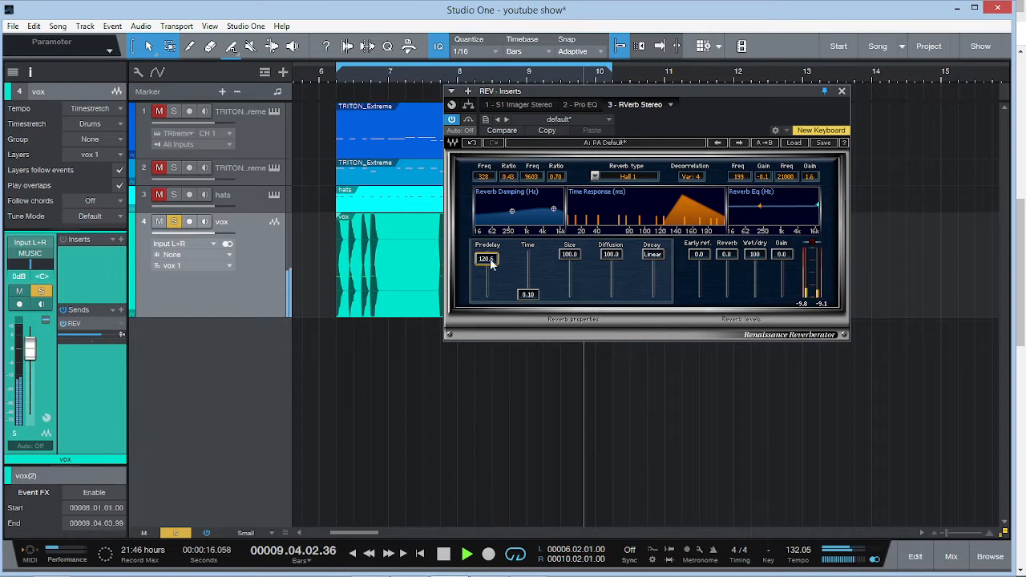
{"action": "left_click_drag", "start_coordinate": [491, 260], "coordinate": [492, 280]}
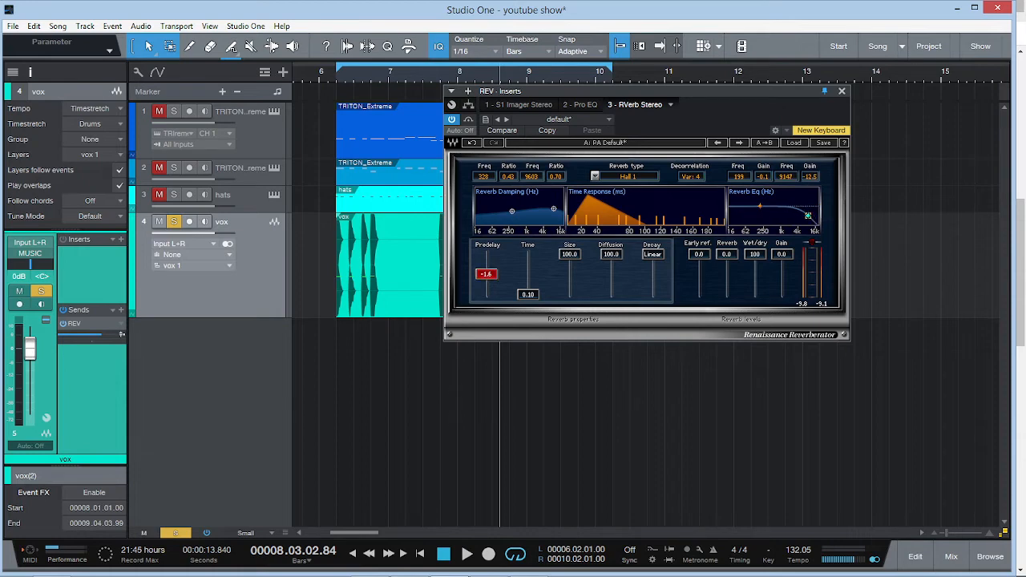
Step: Audition the vox with the current reverb settings, replaying it from the start of the loop
{"action": "key", "text": "space"}
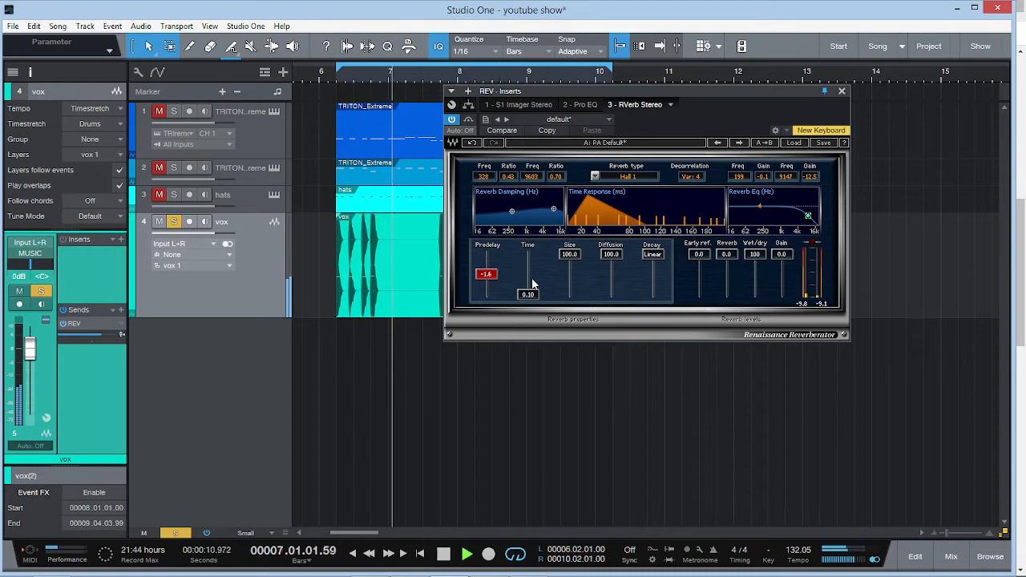
{"action": "key", "text": "space"}
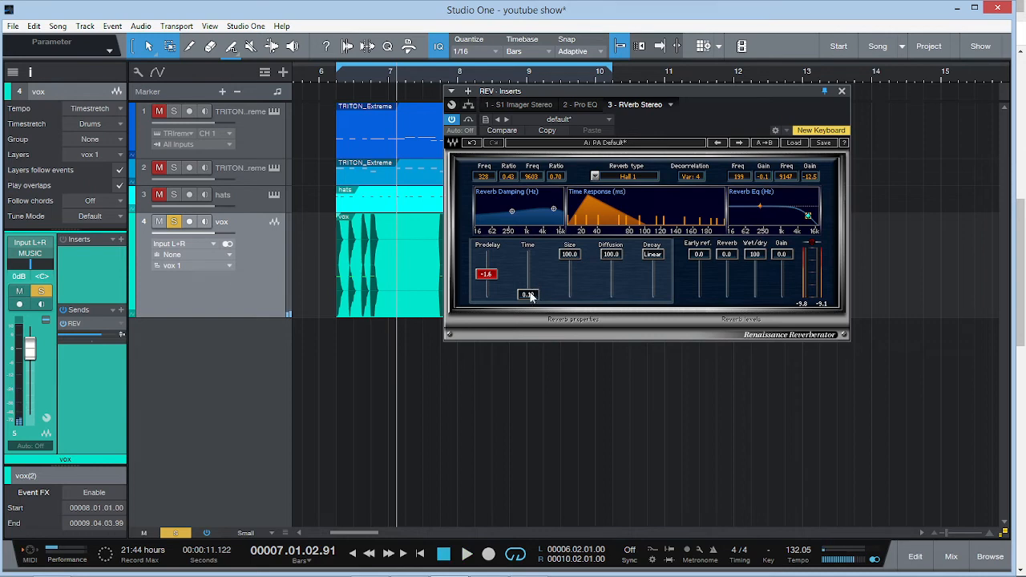
{"action": "left_click", "coordinate": [340, 72]}
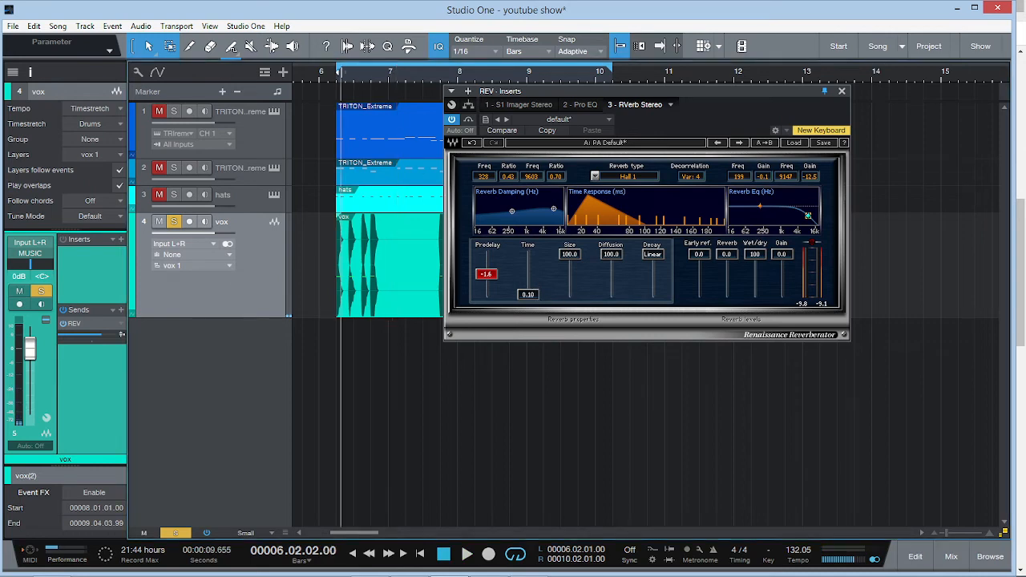
{"action": "key", "text": "space"}
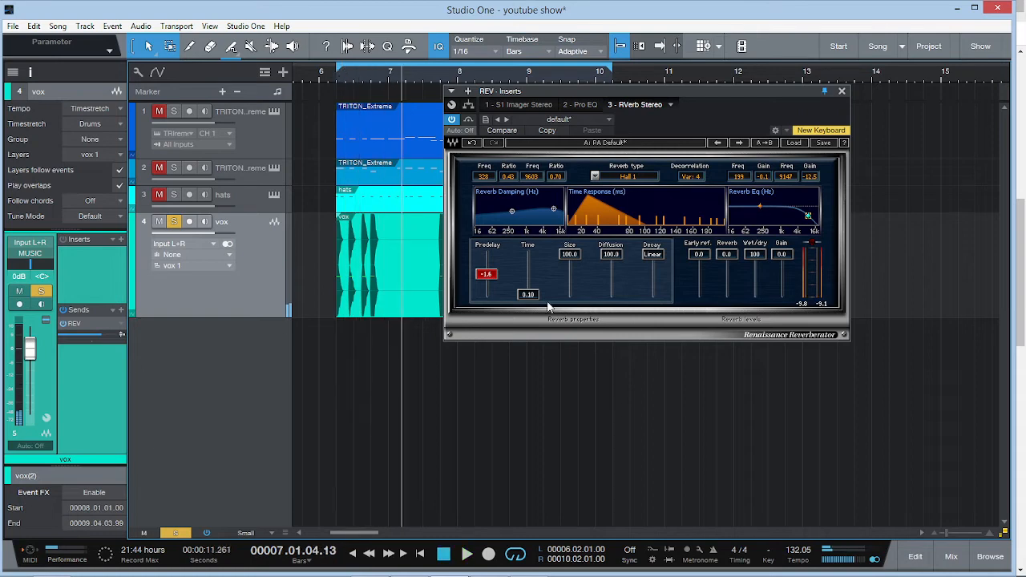
Step: Lengthen the reverb time to 2.74 and set the predelay to 3.8 while auditioning the vox, and stop playback
{"action": "left_click_drag", "start_coordinate": [527, 294], "coordinate": [494, 273]}
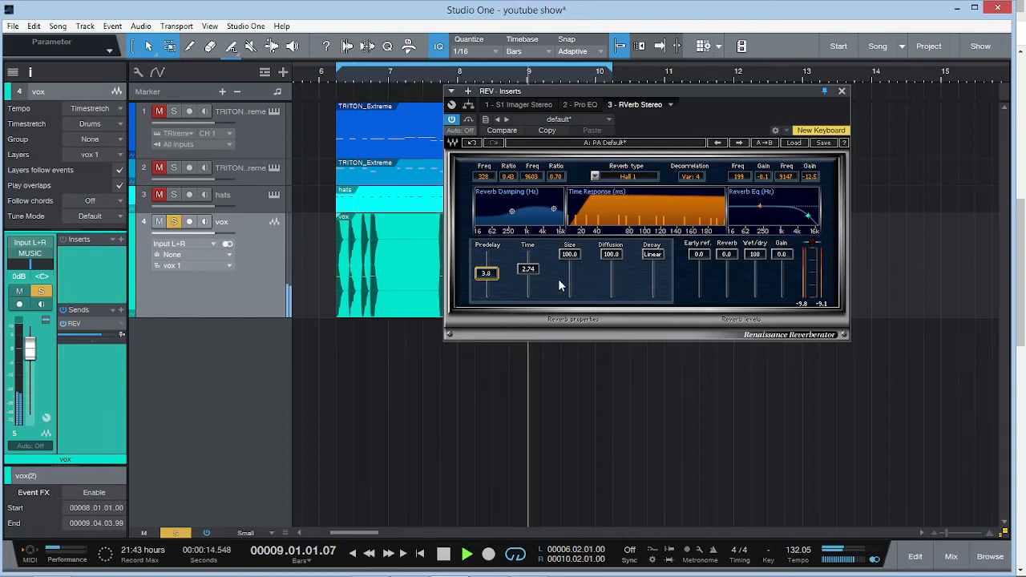
{"action": "key", "text": "space"}
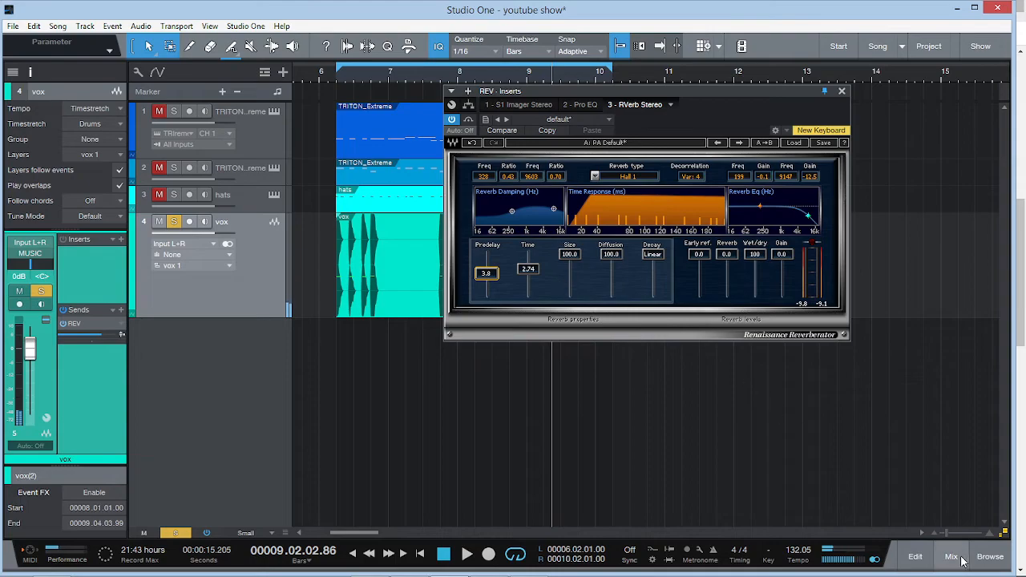
Step: Solo the DRUMS bus in the console, and mute the first TRITON track and the vox track during playback
{"action": "left_click", "coordinate": [960, 559]}
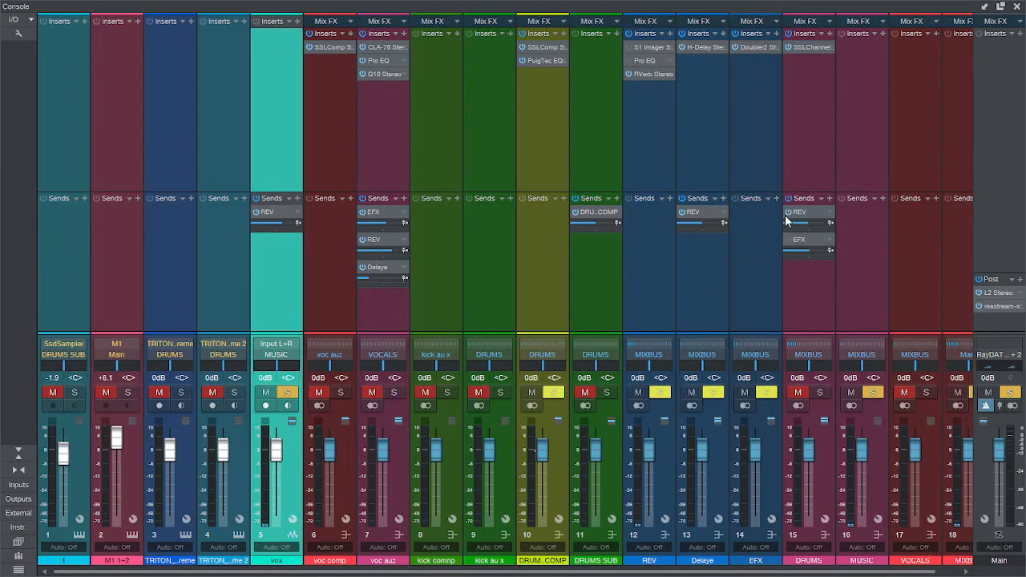
{"action": "left_click", "coordinate": [819, 392]}
{"action": "left_click", "coordinate": [1016, 7]}
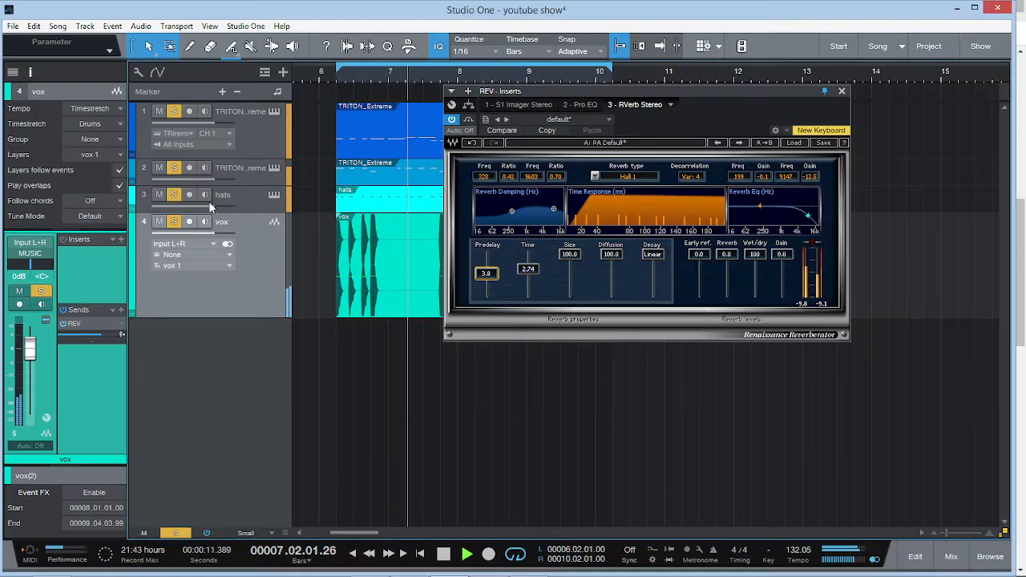
{"action": "left_click", "coordinate": [159, 111]}
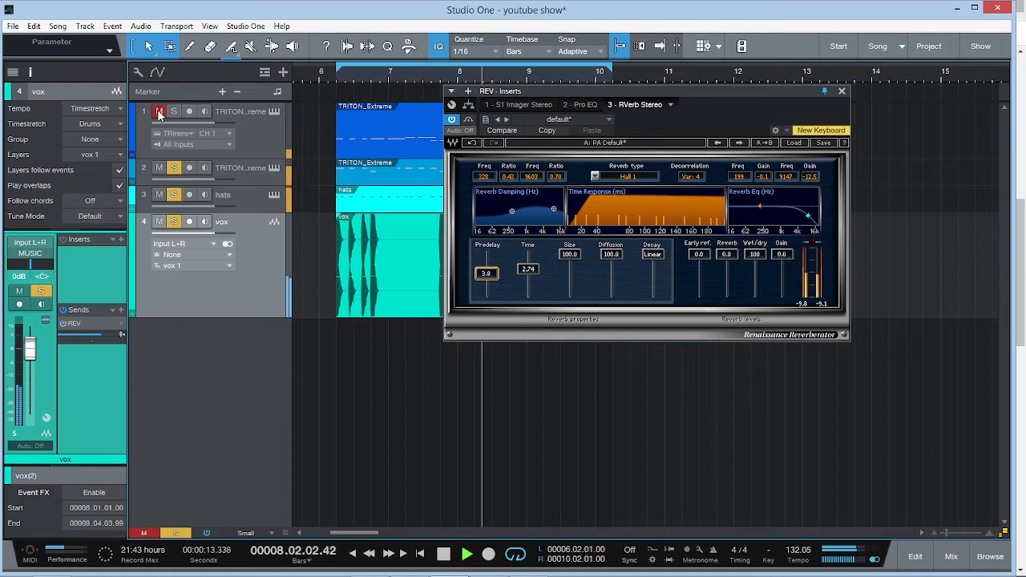
{"action": "left_click", "coordinate": [160, 222]}
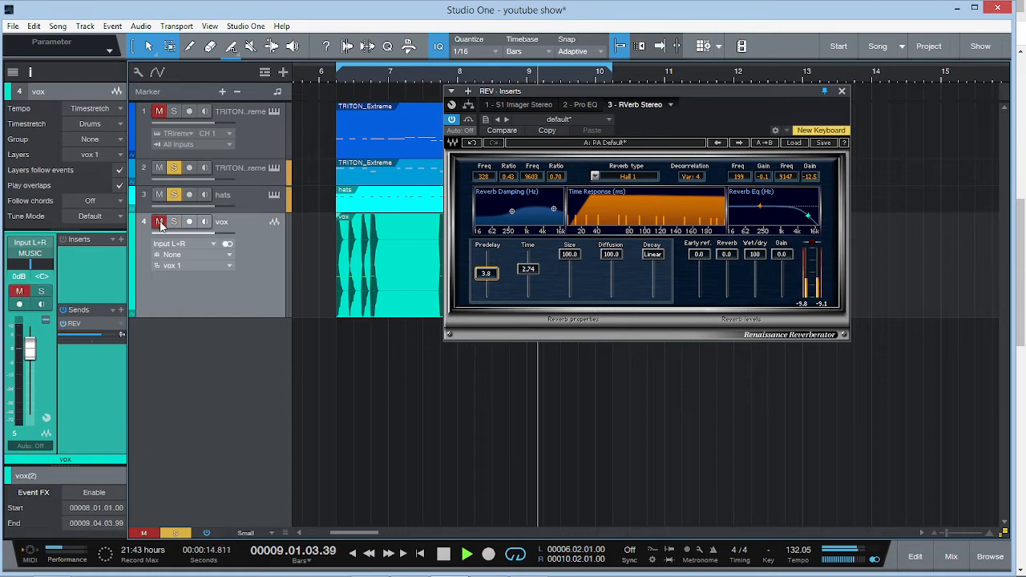
Step: Look at the SSLChannel insert on the DRUMS bus in the console and close its window
{"action": "left_click", "coordinate": [950, 556]}
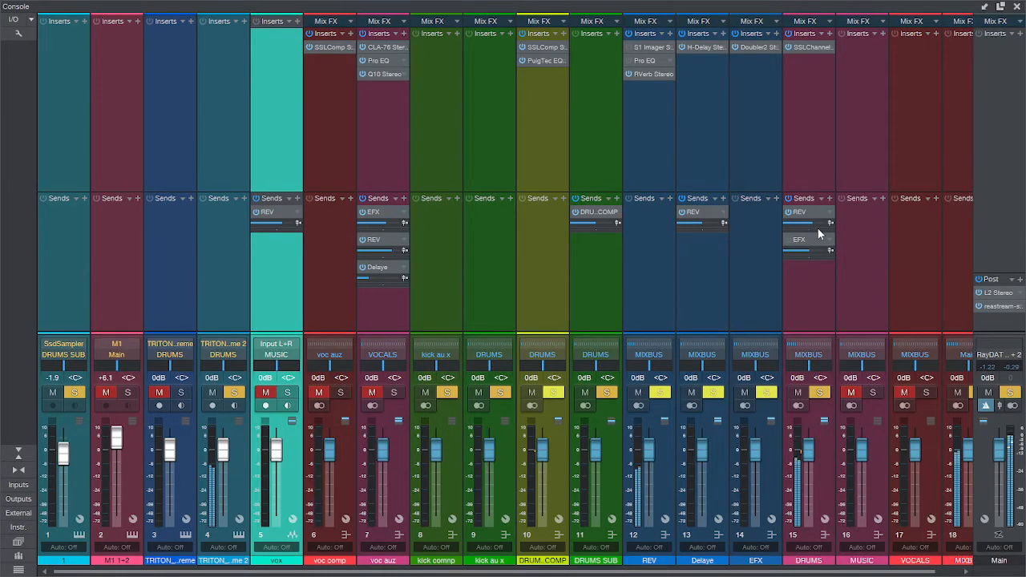
{"action": "left_click", "coordinate": [809, 48]}
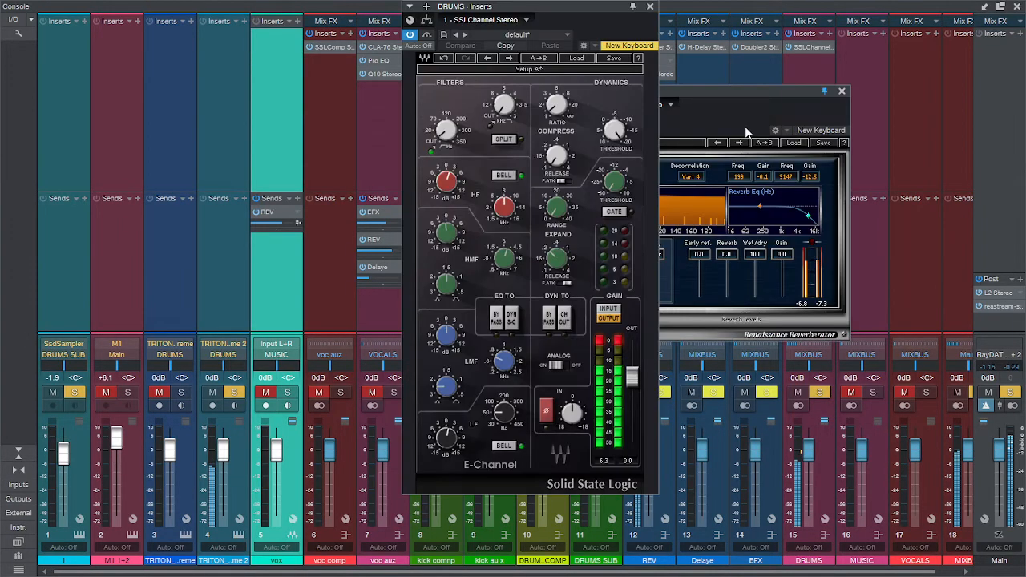
{"action": "left_click", "coordinate": [650, 7]}
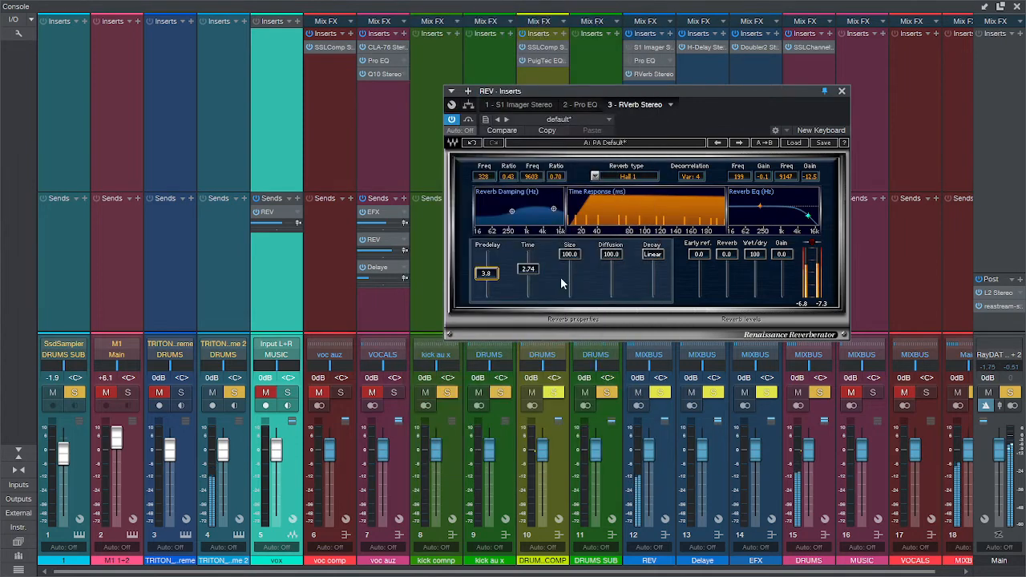
Step: Set the reverb EQ to -14.4 at 234 Hz and -20.6 at 3516 Hz, with predelay at 33.3 and time at 3.28
{"action": "left_click", "coordinate": [808, 215]}
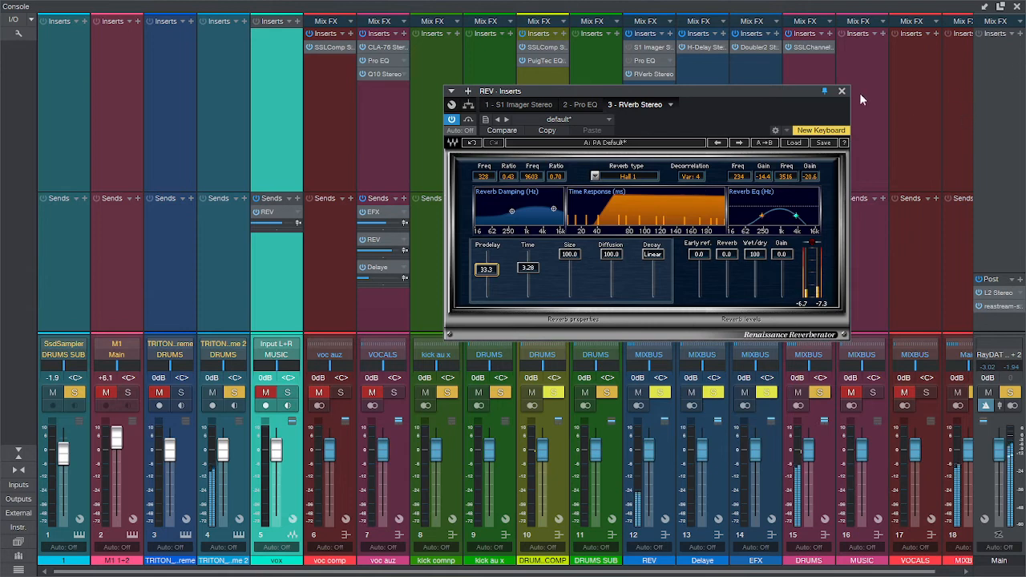
Step: Raise the DRUMS bus's REV send slightly, and unmute the vox track in the arrangement
{"action": "left_click_drag", "start_coordinate": [781, 102], "coordinate": [606, 113]}
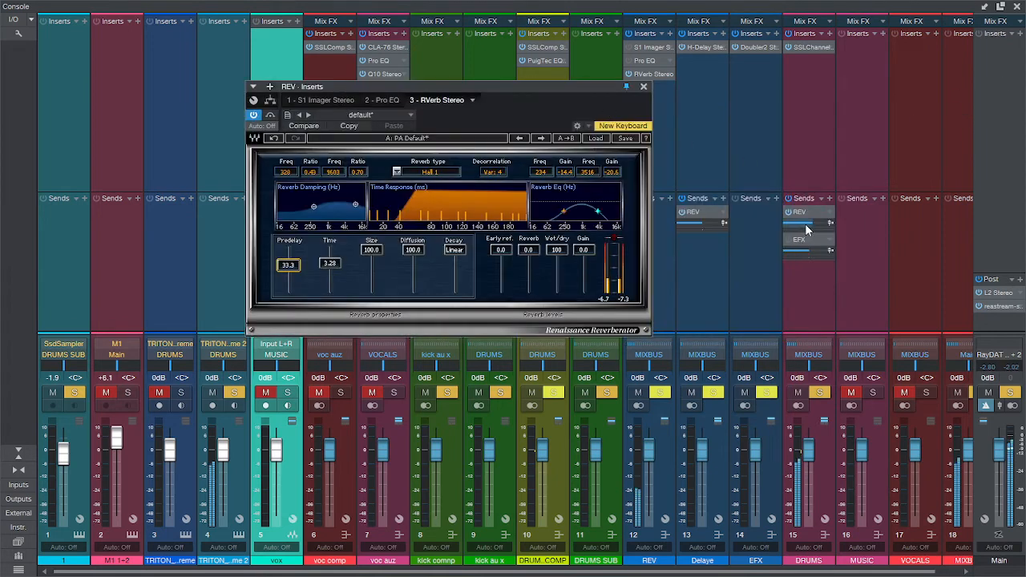
{"action": "left_click_drag", "start_coordinate": [807, 230], "coordinate": [813, 228]}
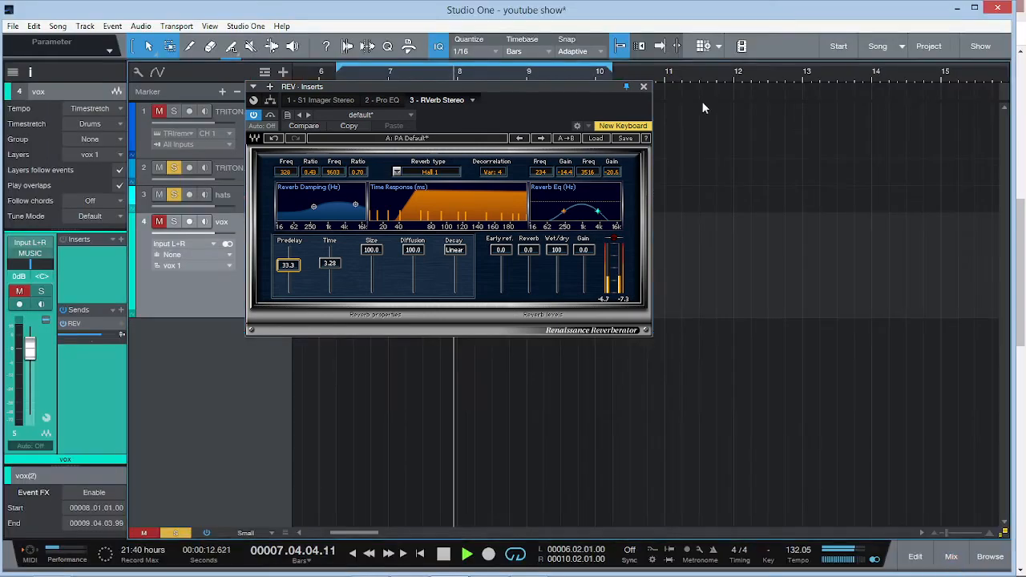
{"action": "left_click", "coordinate": [1018, 7]}
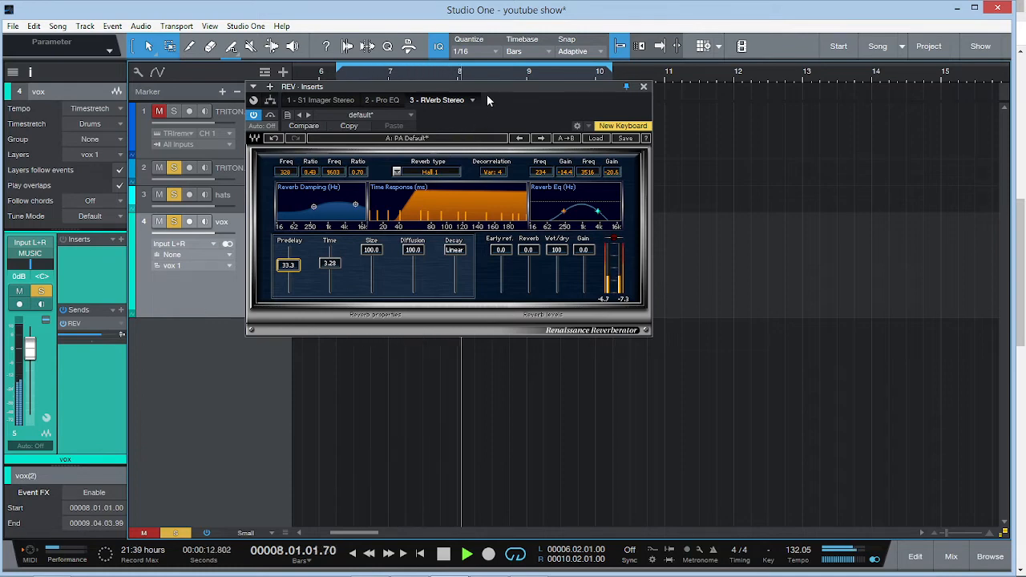
{"action": "left_click_drag", "start_coordinate": [486, 94], "coordinate": [804, 98]}
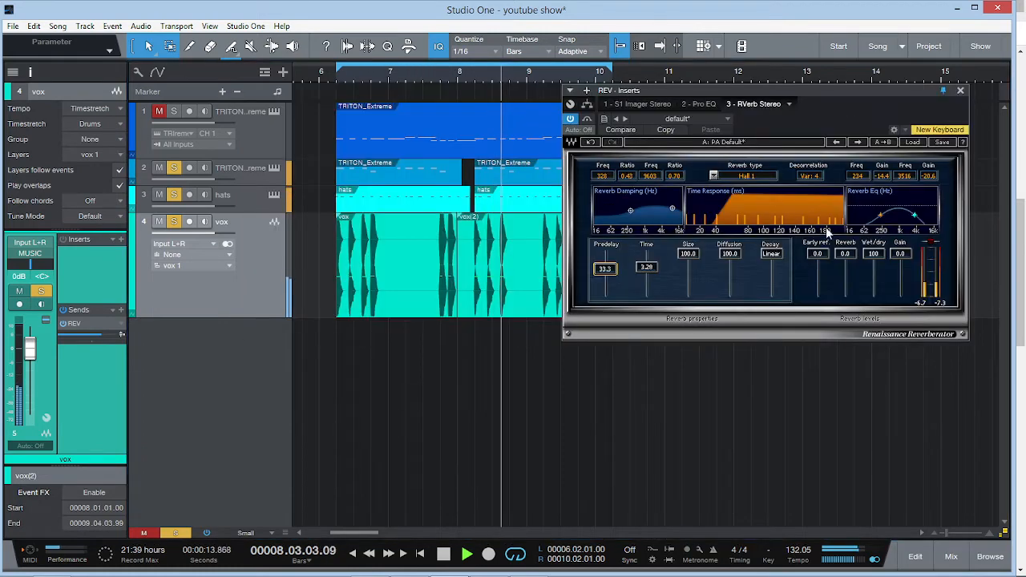
Step: Bring up the REV channel's RVerb from the console and set the reverb time to 3.18
{"action": "left_click", "coordinate": [950, 557]}
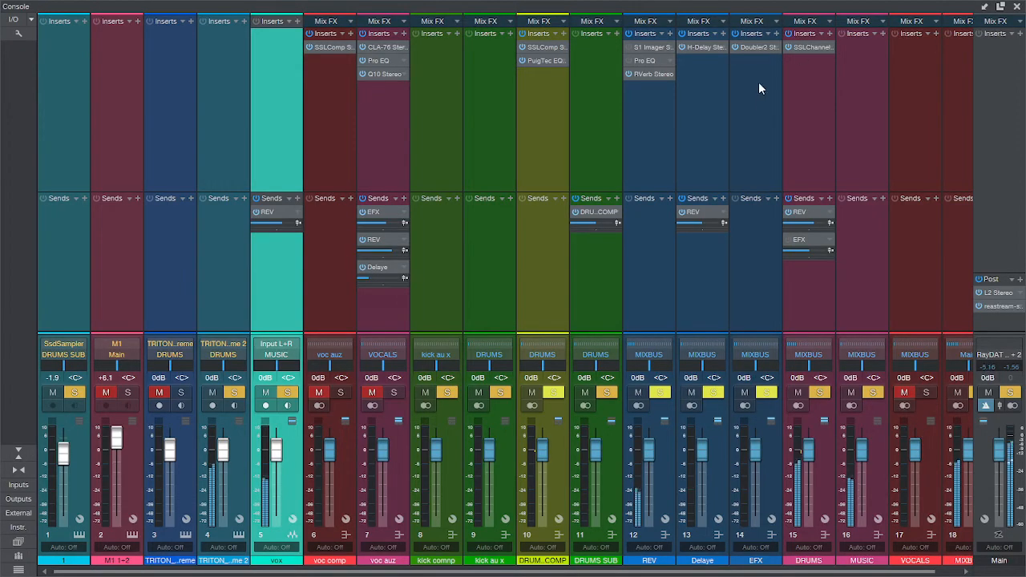
{"action": "left_click", "coordinate": [650, 74]}
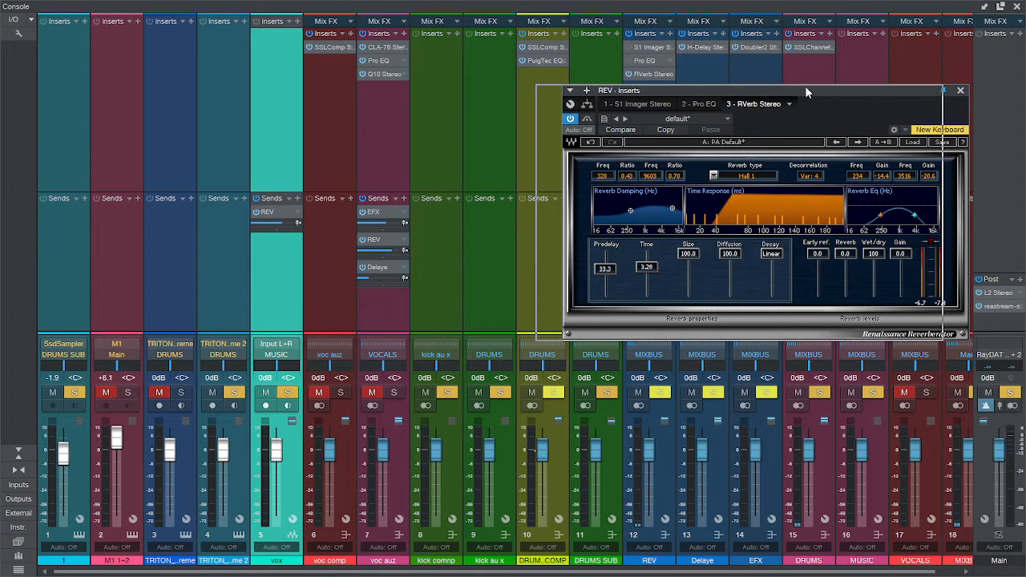
{"action": "left_click_drag", "start_coordinate": [805, 88], "coordinate": [779, 88]}
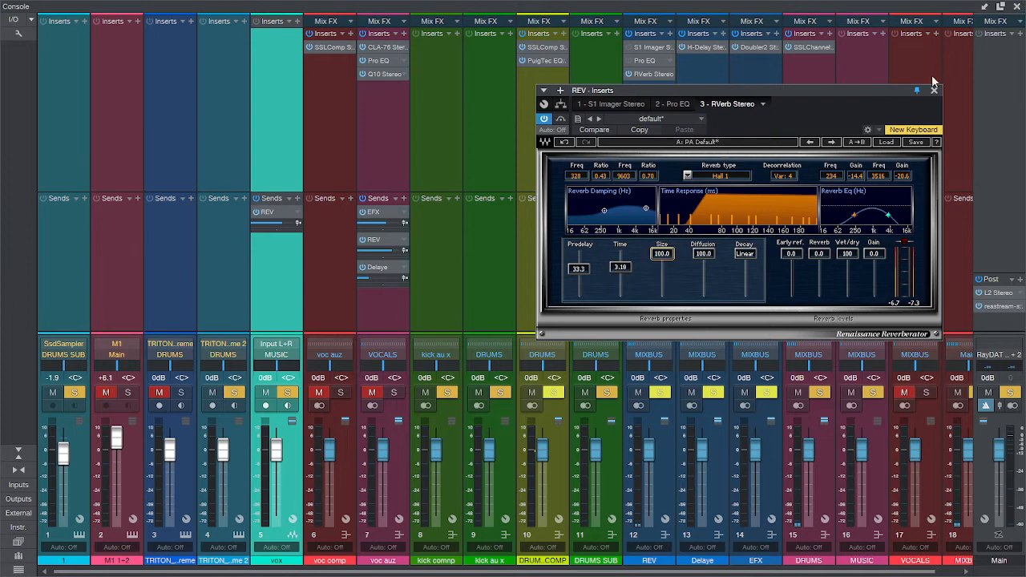
Step: Move the reverb window off the DRUMS bus, lower that bus's REV send to -6.8 during playback, and close the console
{"action": "left_click_drag", "start_coordinate": [863, 100], "coordinate": [553, 92]}
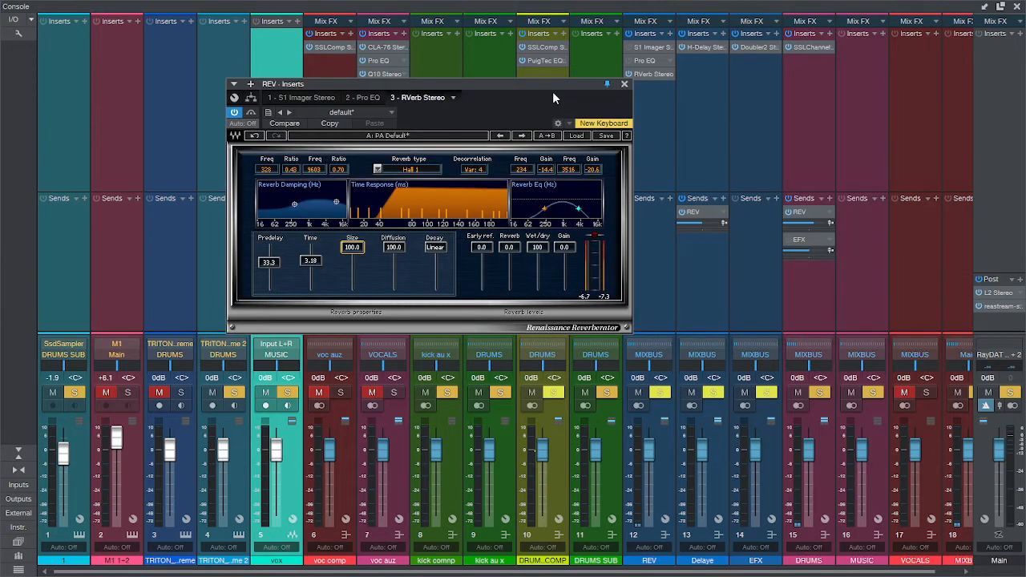
{"action": "left_click_drag", "start_coordinate": [809, 230], "coordinate": [805, 231]}
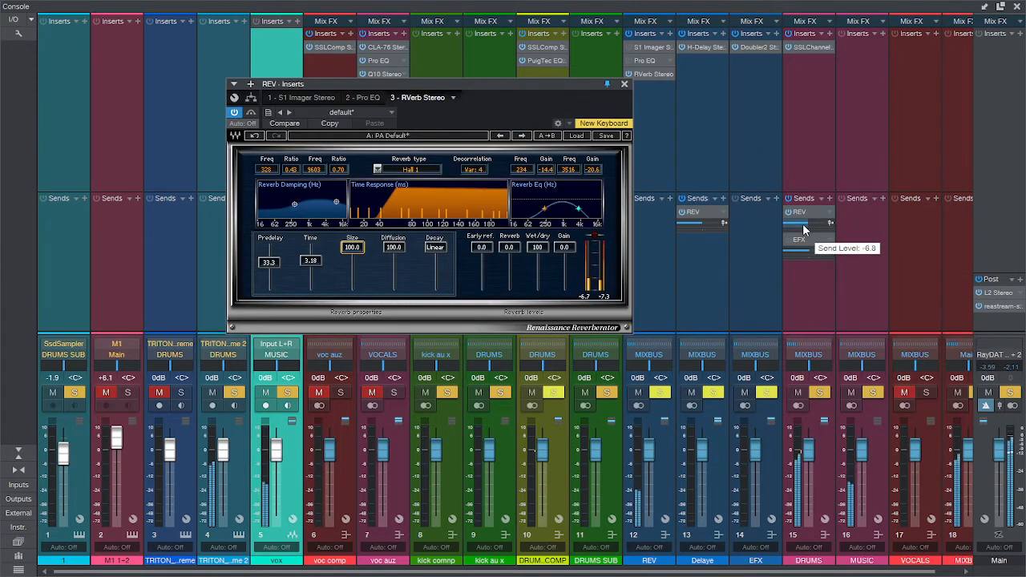
{"action": "left_click", "coordinate": [1016, 8]}
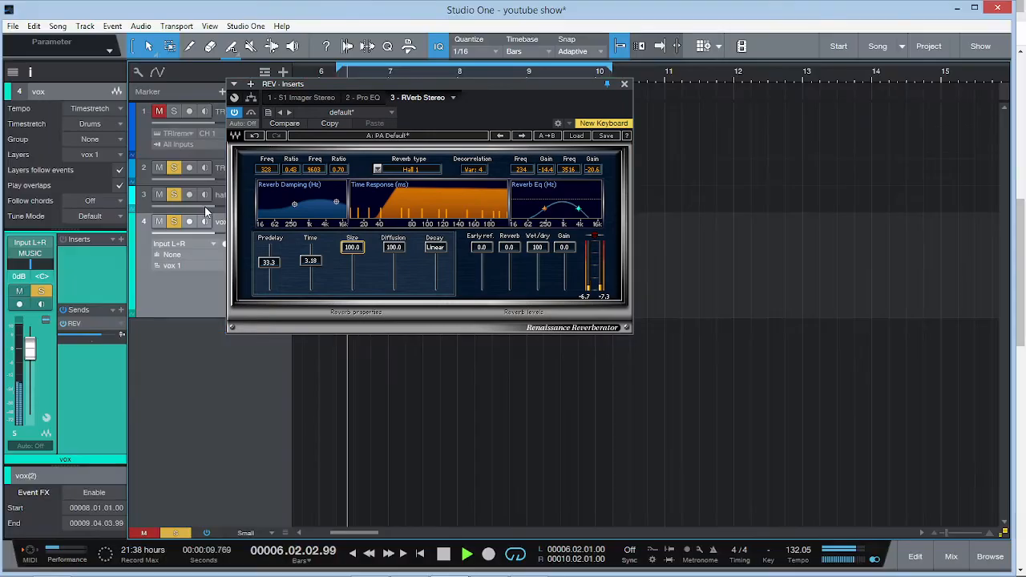
Step: Mute the vox track and raise the DRUMS bus's REV send slightly in the console
{"action": "left_click", "coordinate": [951, 555]}
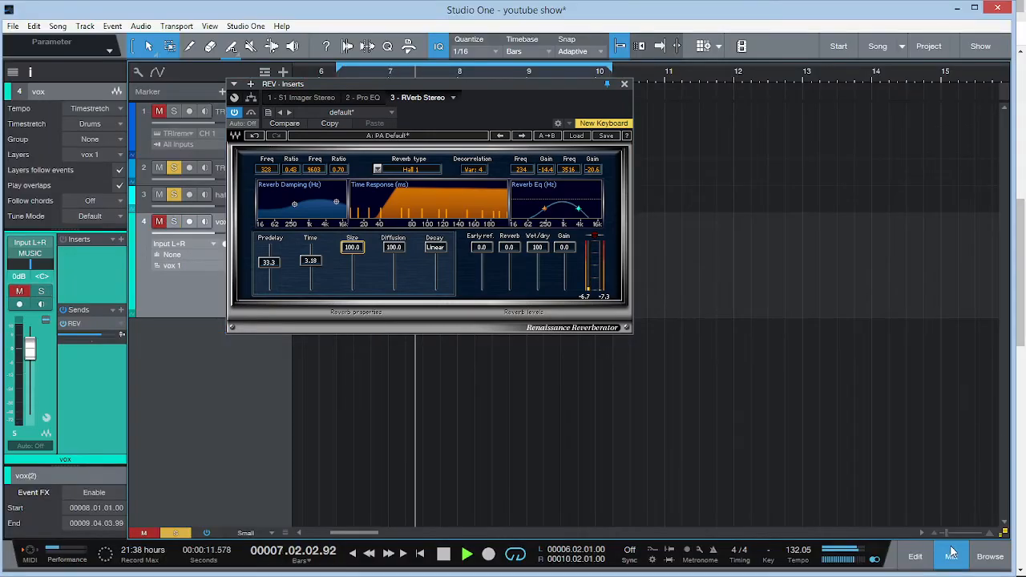
{"action": "mouse_move", "coordinate": [789, 221]}
{"action": "left_mouse_down"}
{"action": "mouse_move", "coordinate": [780, 224]}
{"action": "mouse_move", "coordinate": [796, 226]}
{"action": "left_mouse_up"}
{"action": "left_click", "coordinate": [1018, 8]}
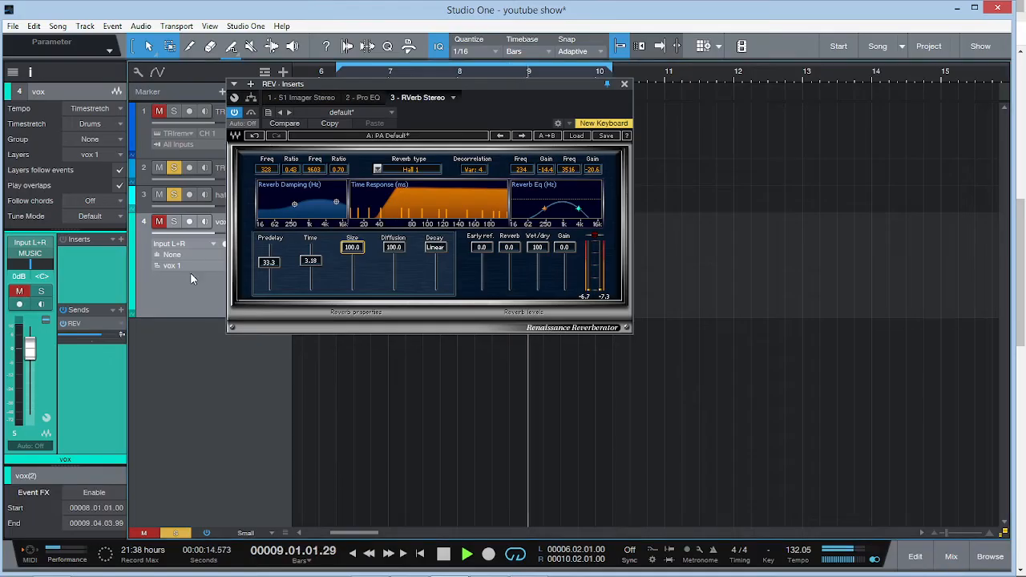
Step: Unmute the vox track, lower its REV send slightly, and move the reverb window clear of the track list
{"action": "left_click", "coordinate": [160, 222]}
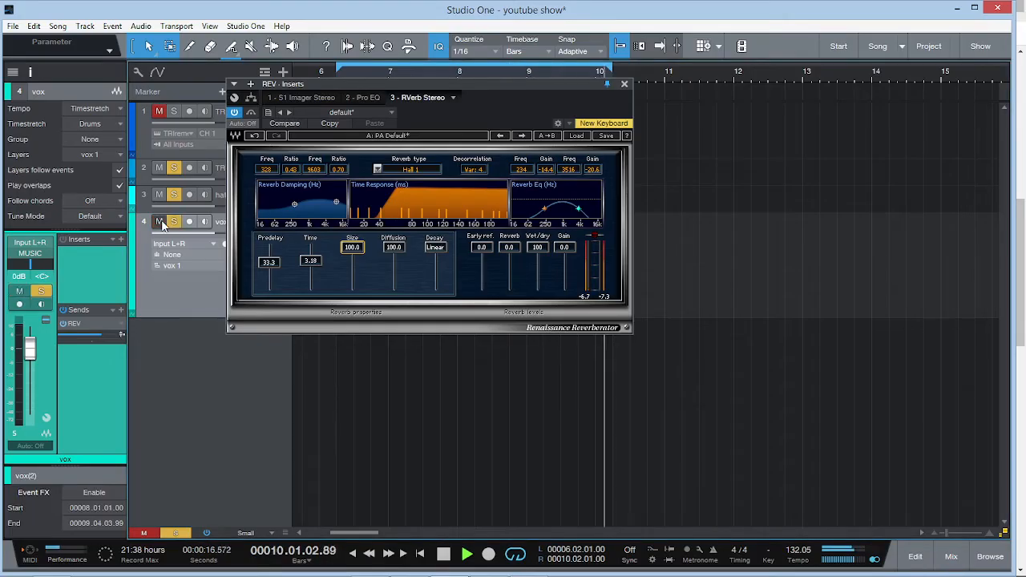
{"action": "left_click_drag", "start_coordinate": [101, 335], "coordinate": [93, 336]}
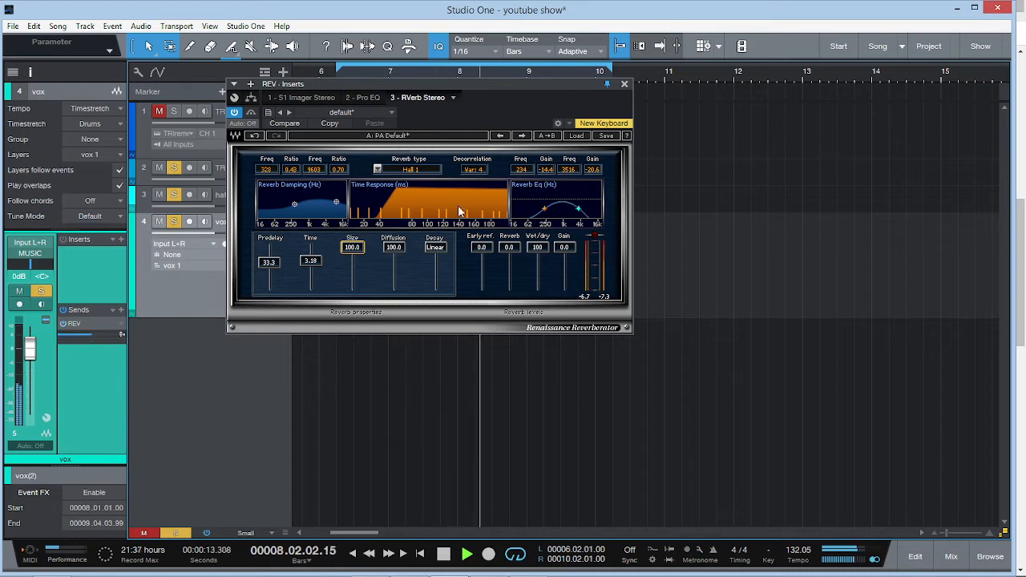
{"action": "left_click_drag", "start_coordinate": [536, 89], "coordinate": [758, 135]}
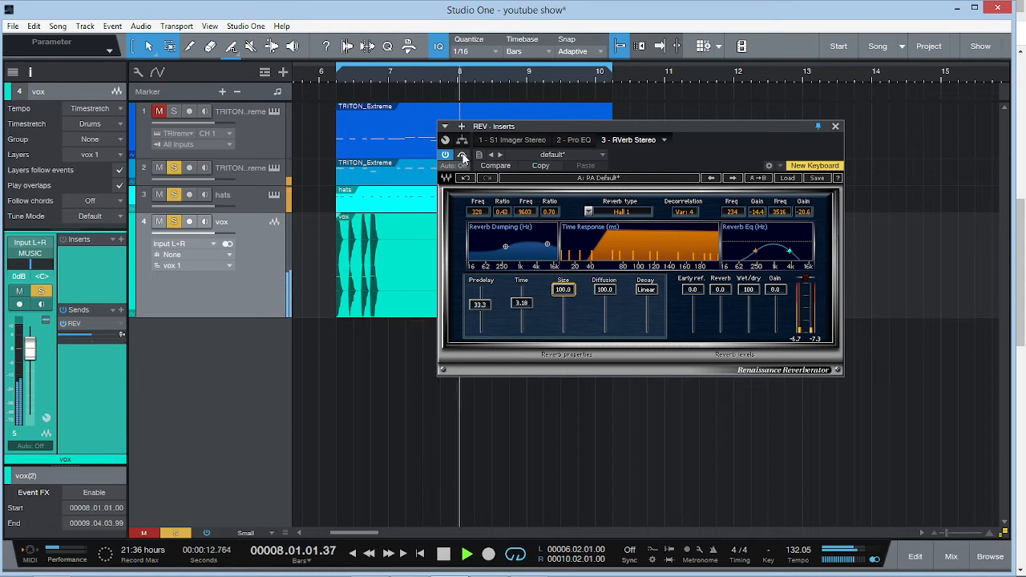
Step: Stop playback, shorten the reverb time to 0.10, and set the predelay to 47.7
{"action": "key", "text": "space"}
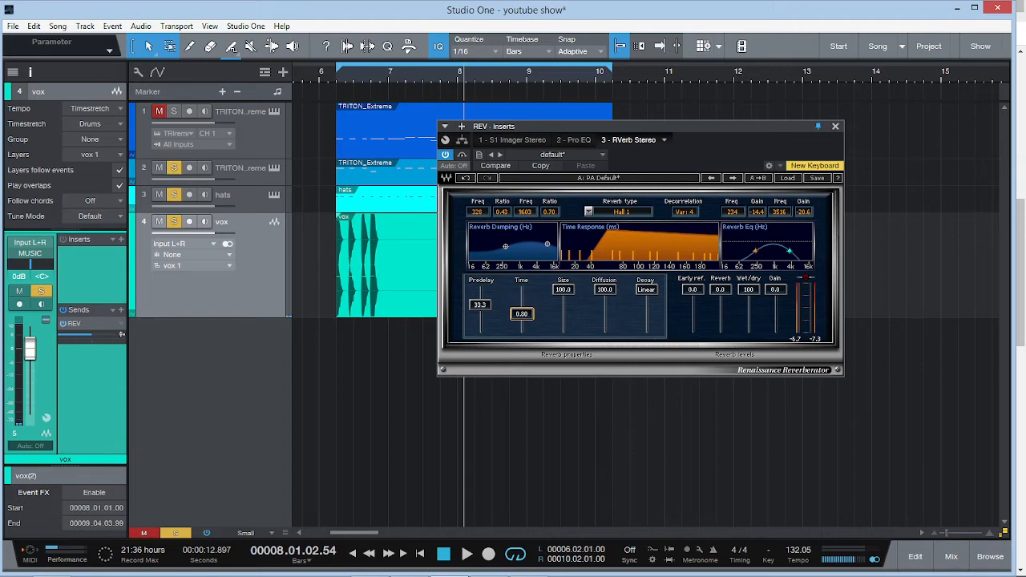
{"action": "left_click_drag", "start_coordinate": [521, 315], "coordinate": [520, 330]}
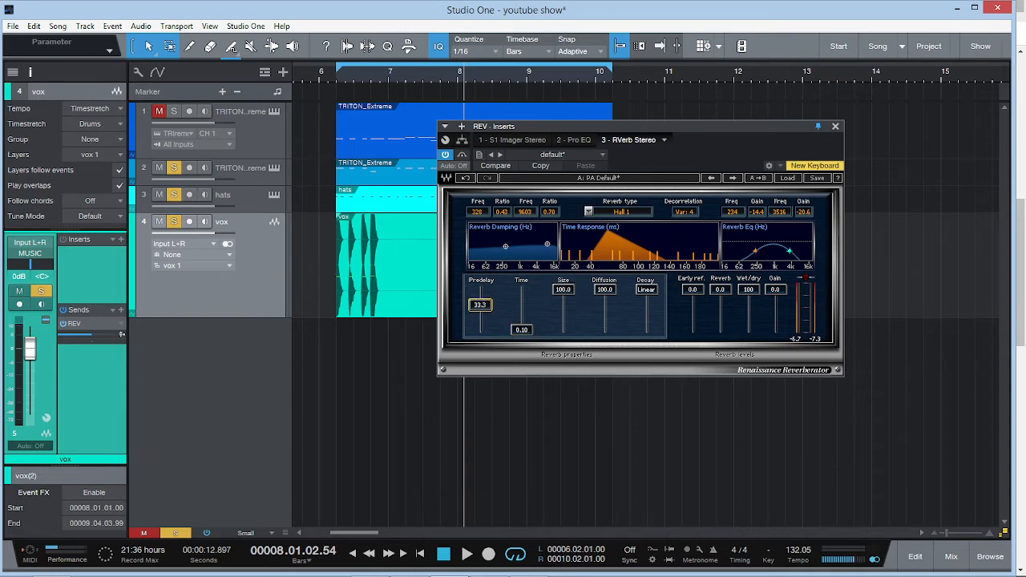
{"action": "left_click_drag", "start_coordinate": [479, 306], "coordinate": [479, 302]}
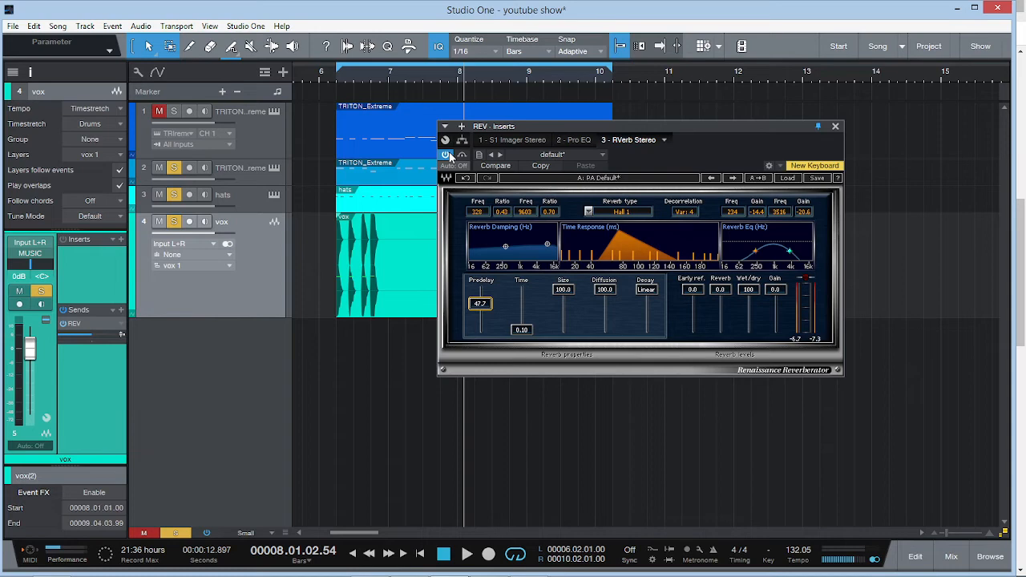
Step: Audition the loop with the shortened reverb settings, stop playback, and return the playhead to just before the loop start
{"action": "left_click", "coordinate": [350, 77]}
{"action": "key", "text": "space"}
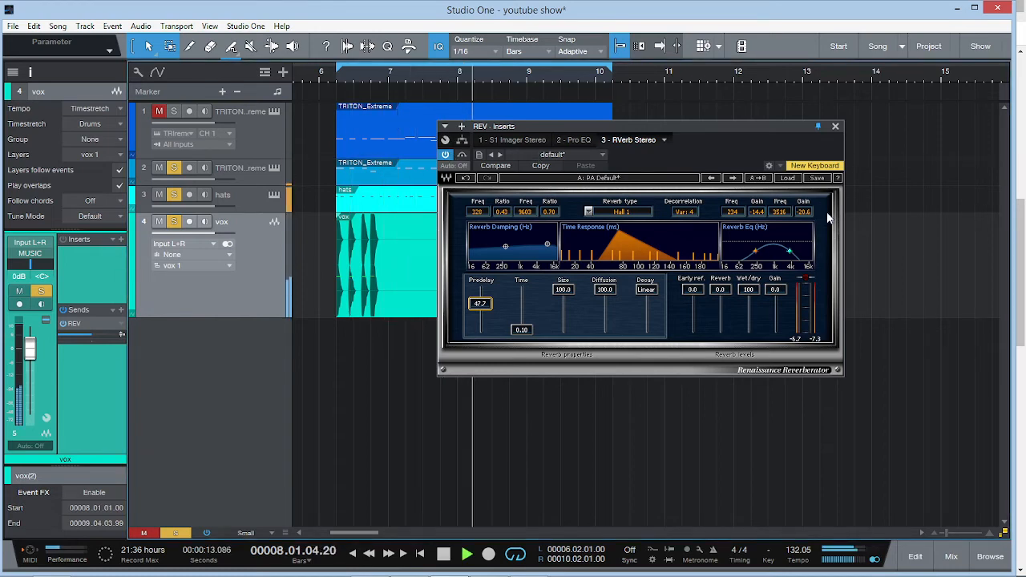
{"action": "key", "text": "space"}
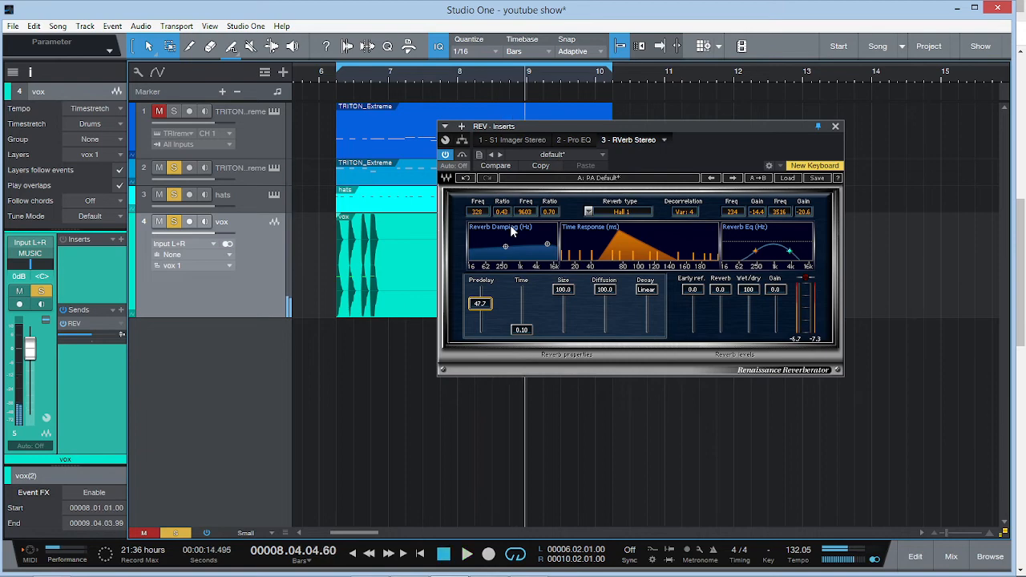
{"action": "left_click", "coordinate": [328, 81]}
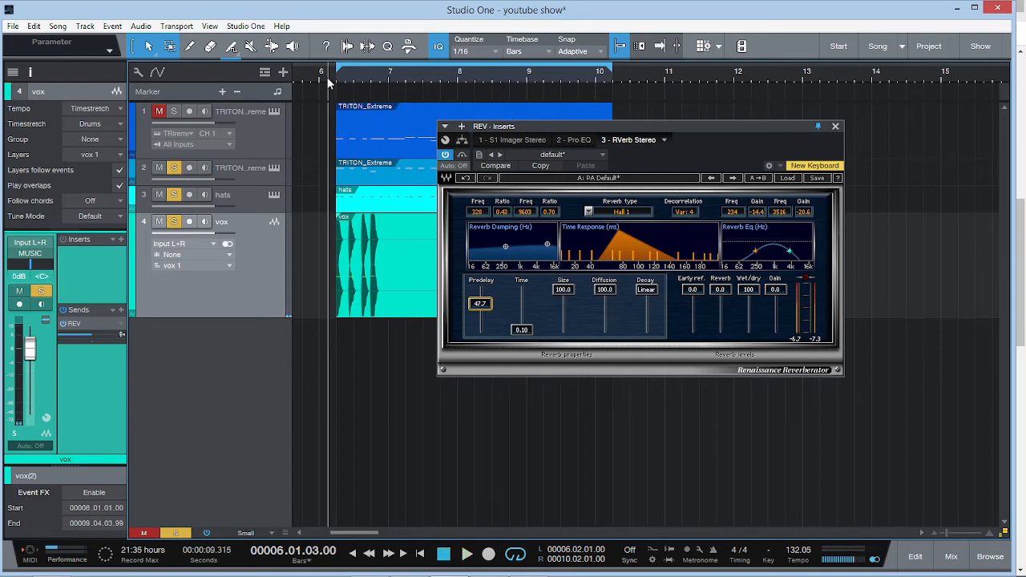
Step: Start playback, raise the DRUMS bus's REV send to +8.7, ease it back slightly, and close the console
{"action": "key", "text": "space"}
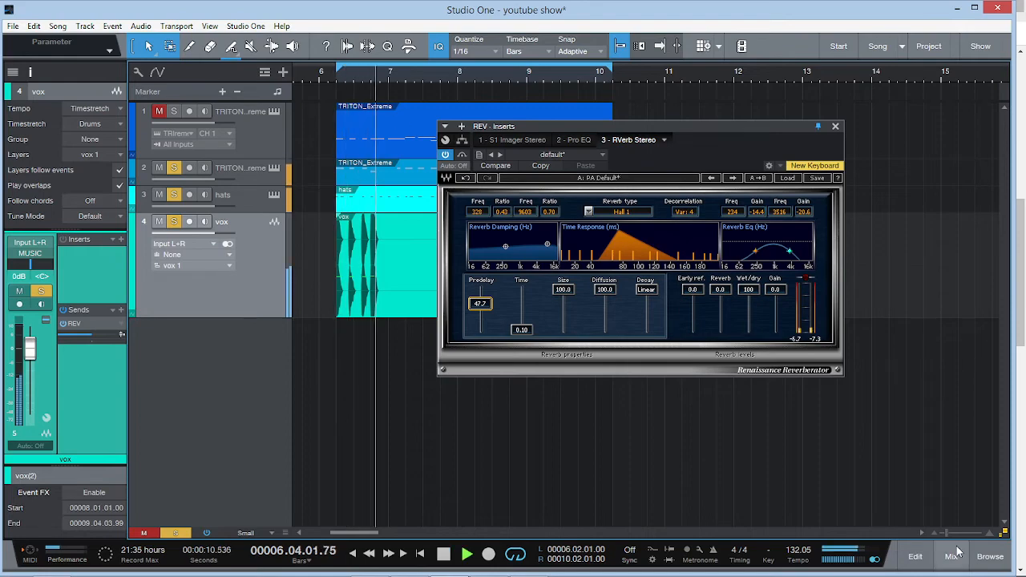
{"action": "key", "text": "F3"}
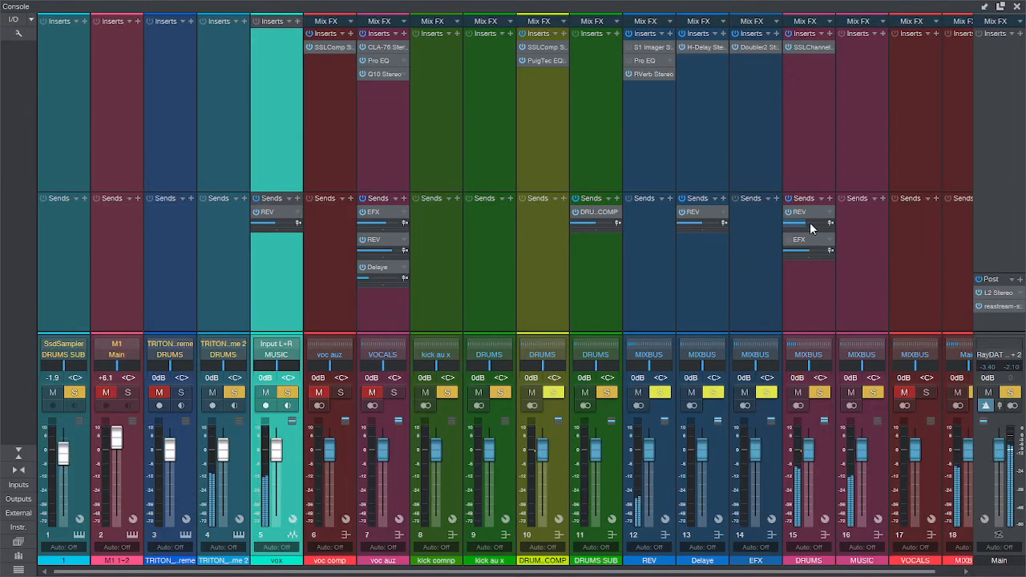
{"action": "mouse_move", "coordinate": [809, 222]}
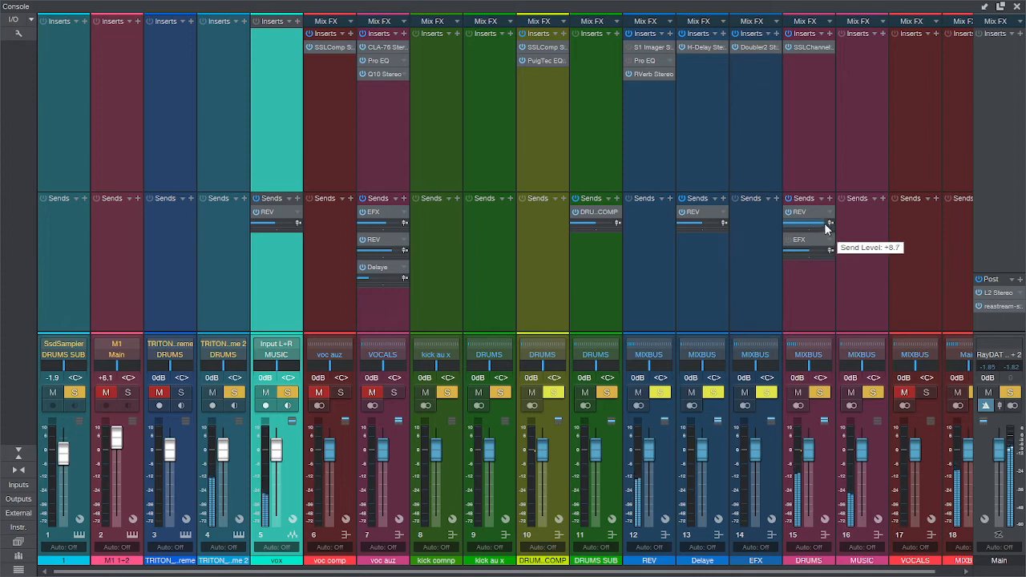
{"action": "left_click_drag", "start_coordinate": [826, 228], "coordinate": [821, 230]}
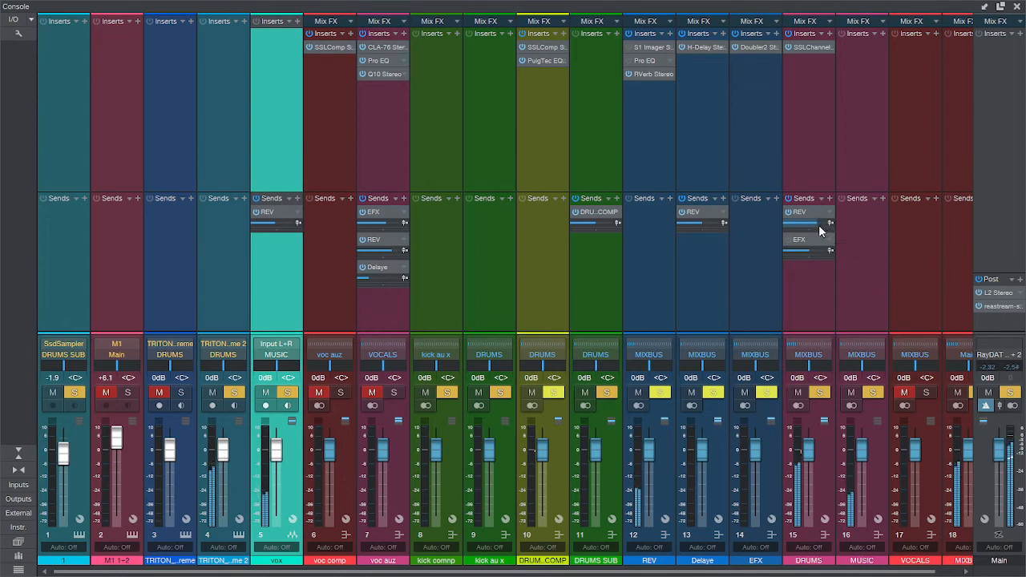
{"action": "left_click", "coordinate": [1016, 7]}
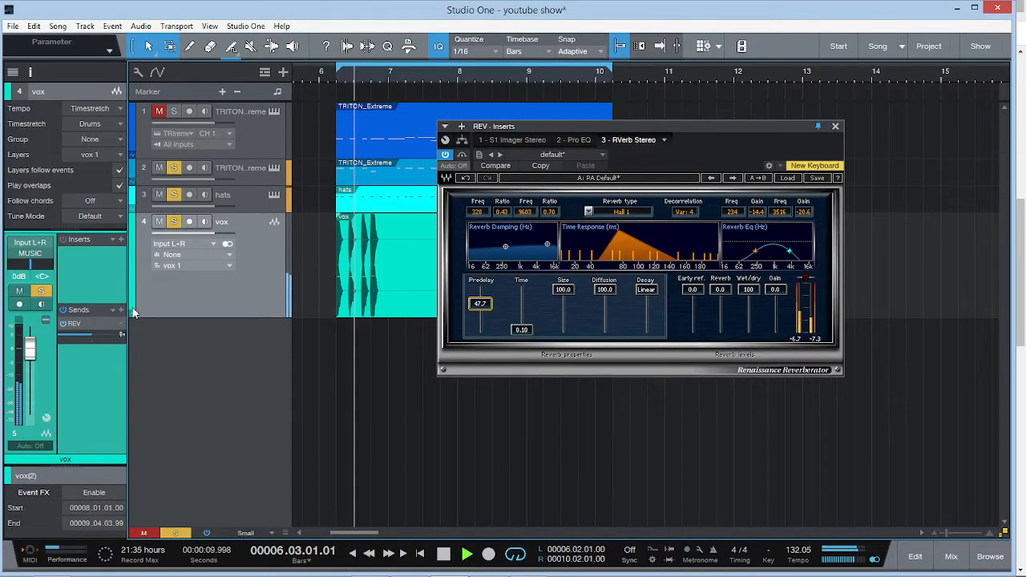
Step: Set the reverb's predelay to 49.3 and its time to 0.29 during playback
{"action": "key", "text": "space"}
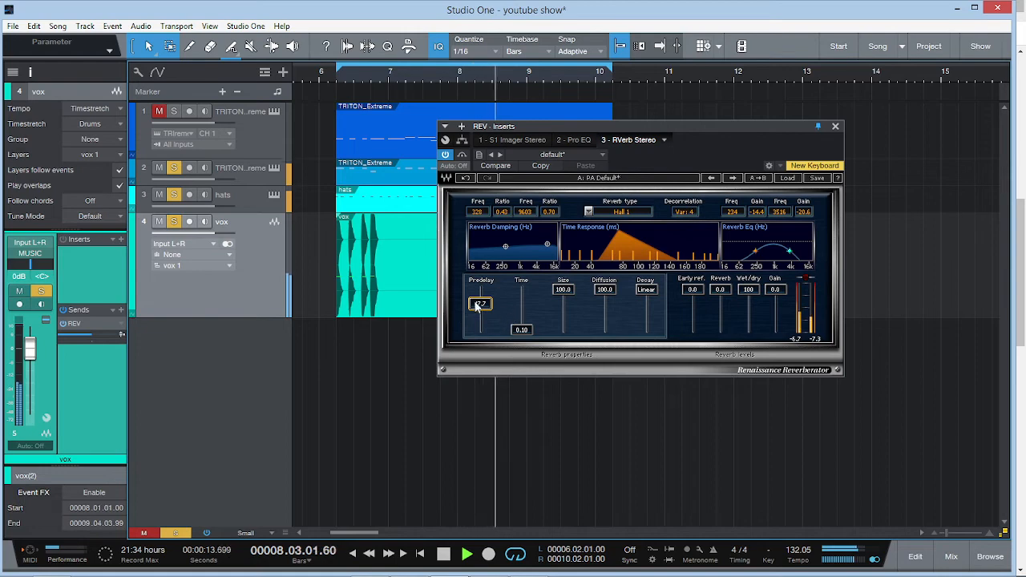
{"action": "left_click_drag", "start_coordinate": [475, 302], "coordinate": [475, 300]}
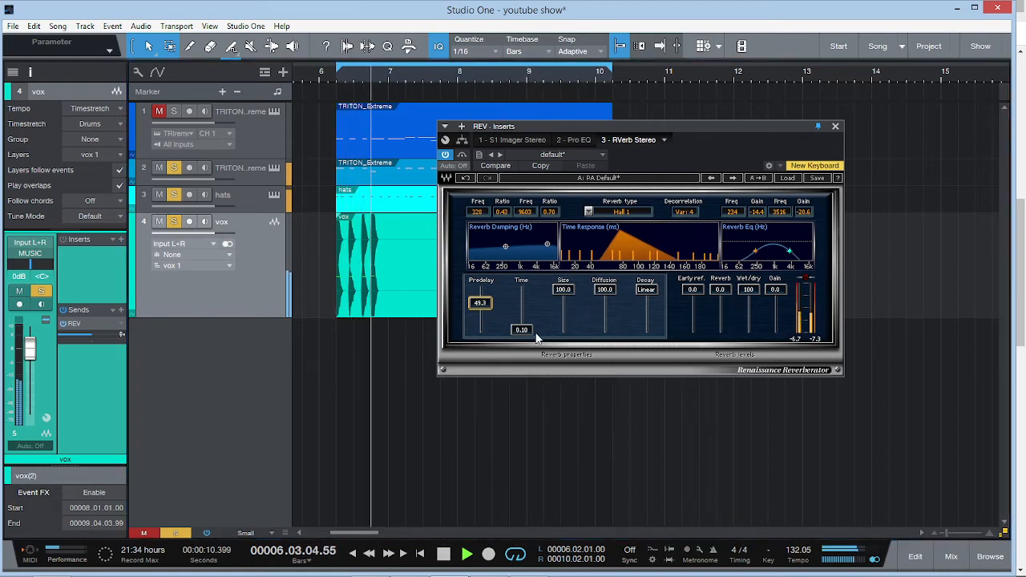
{"action": "left_click_drag", "start_coordinate": [521, 334], "coordinate": [522, 321]}
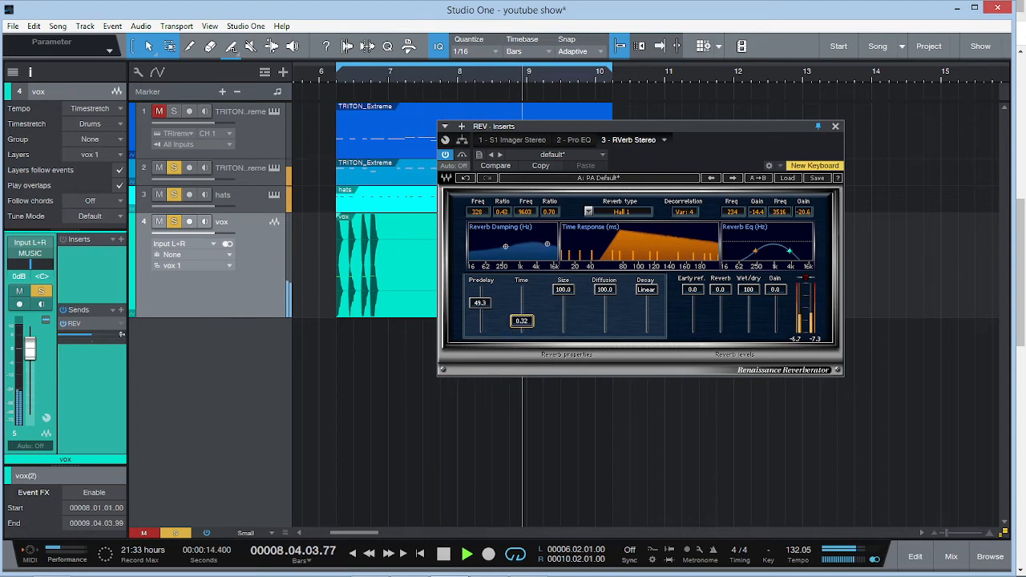
{"action": "left_click_drag", "start_coordinate": [521, 321], "coordinate": [522, 322]}
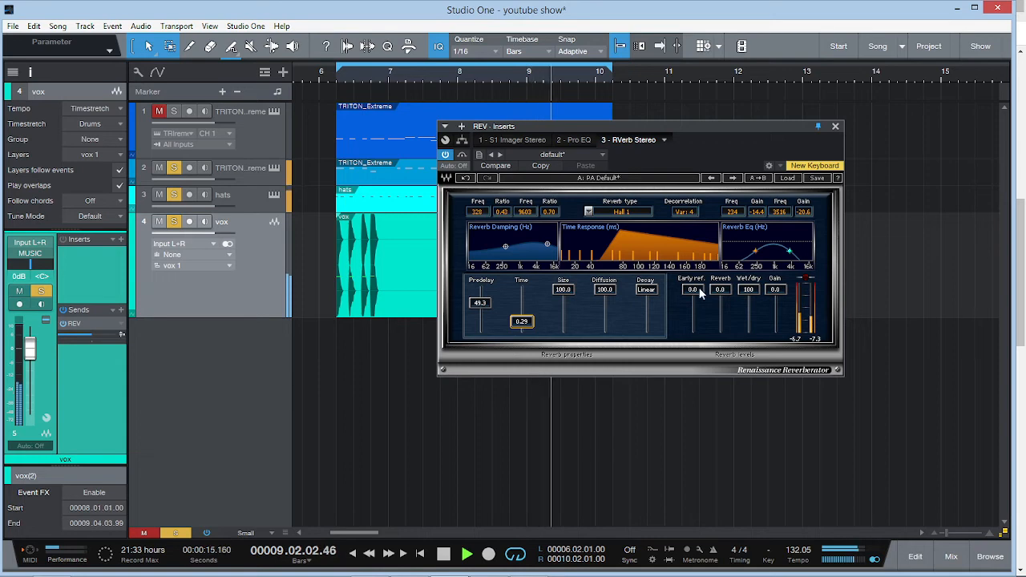
Step: Try lowering the reverb's early reflections to -22.5, and restore them to 0.0
{"action": "left_click_drag", "start_coordinate": [699, 293], "coordinate": [693, 312]}
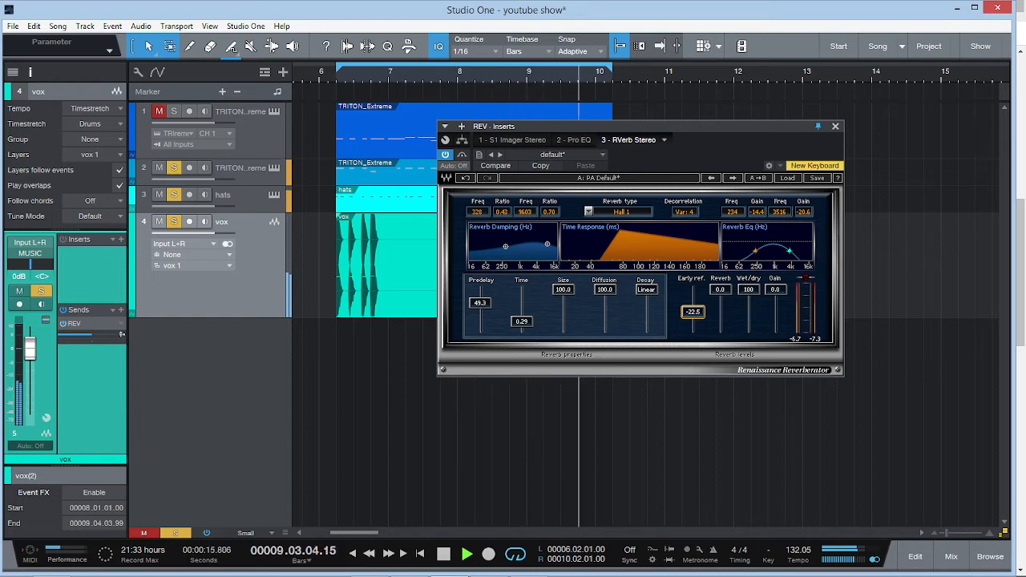
{"action": "left_click_drag", "start_coordinate": [693, 311], "coordinate": [694, 290]}
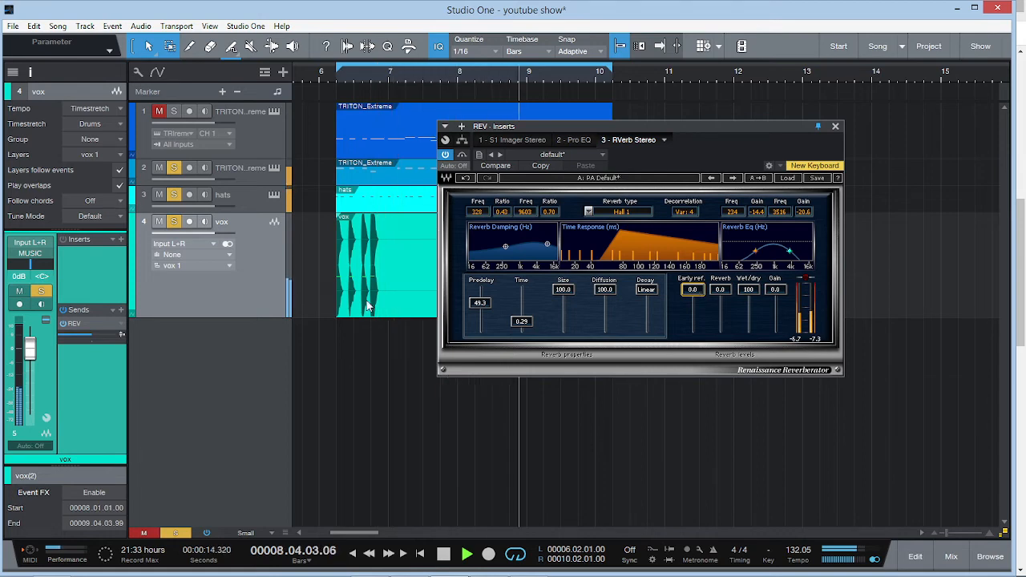
Step: Set the reverb's predelay to 59.2 and time to 0.41, and lower the DRUMS bus's REV send slightly in the console
{"action": "key", "text": "space"}
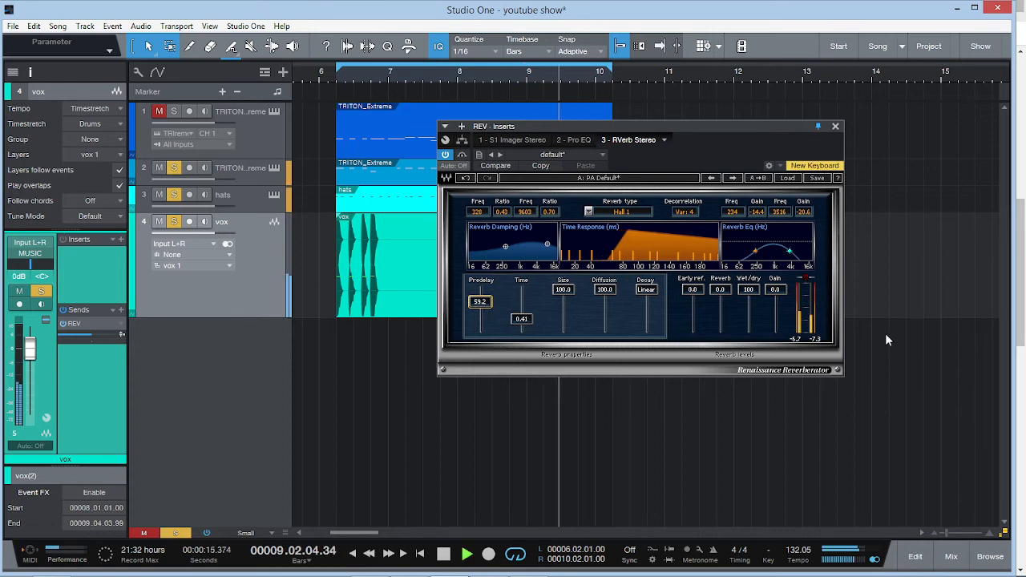
{"action": "left_click", "coordinate": [952, 556]}
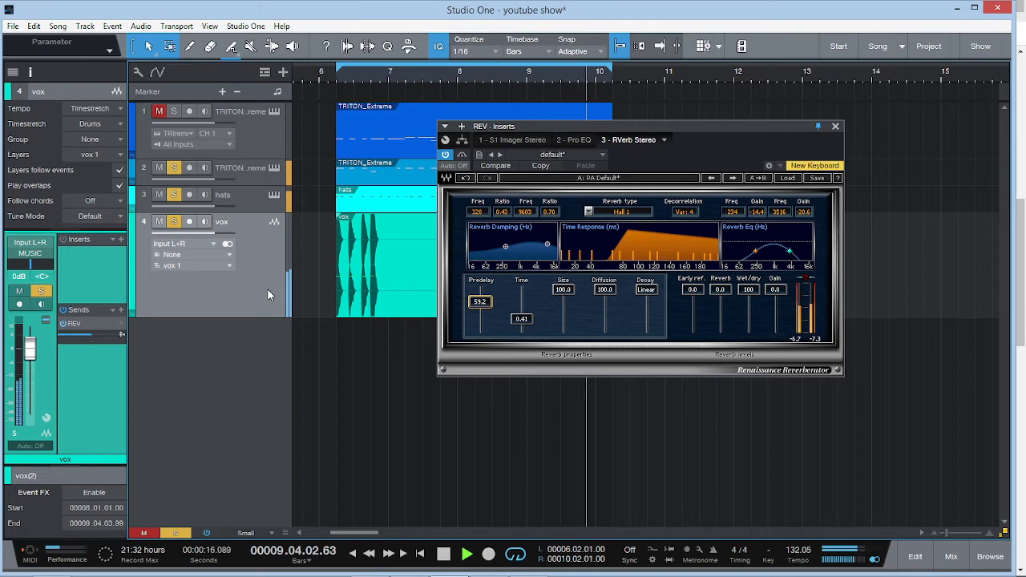
{"action": "key", "text": "space"}
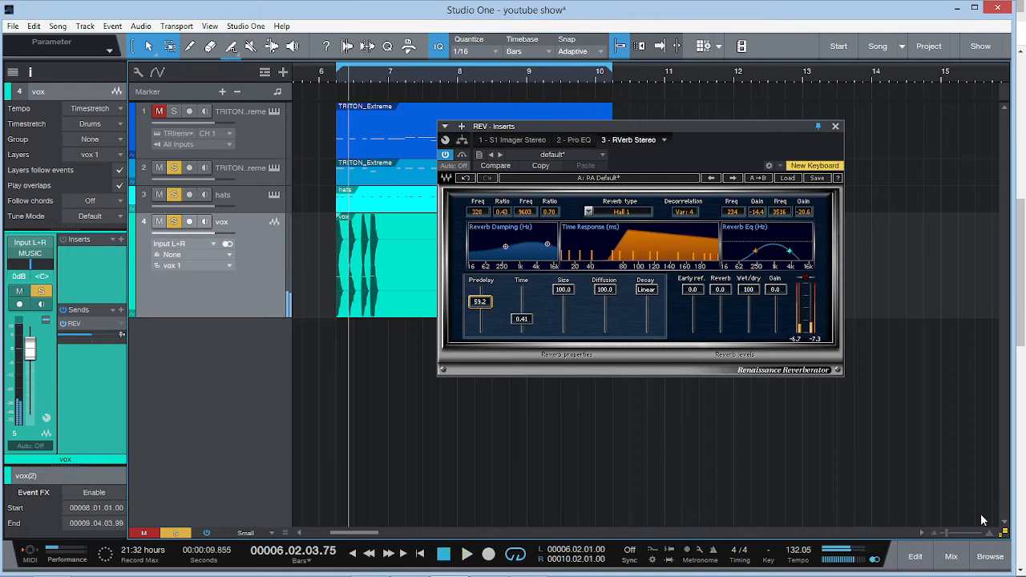
{"action": "left_click", "coordinate": [951, 557]}
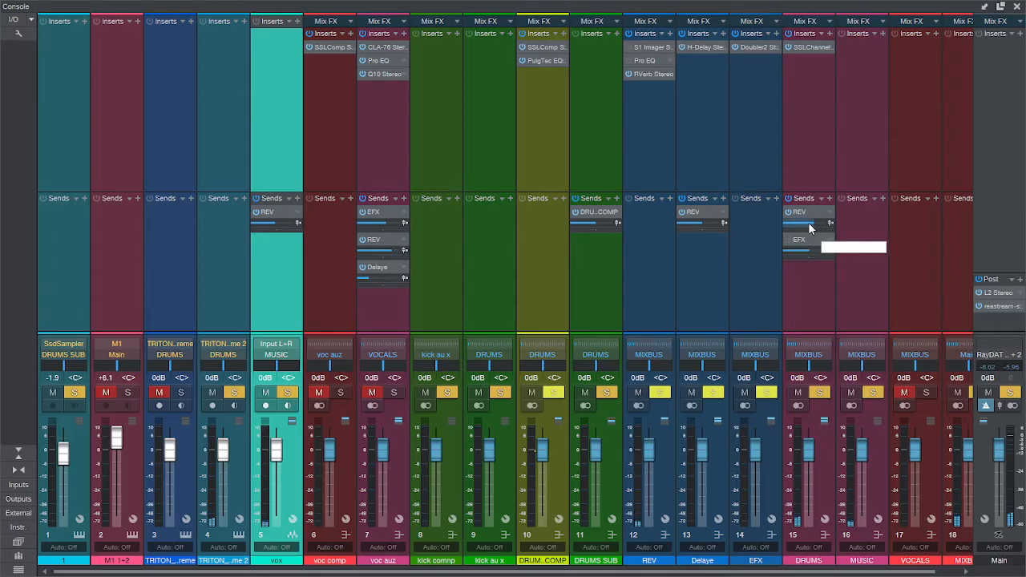
{"action": "left_click", "coordinate": [1016, 7]}
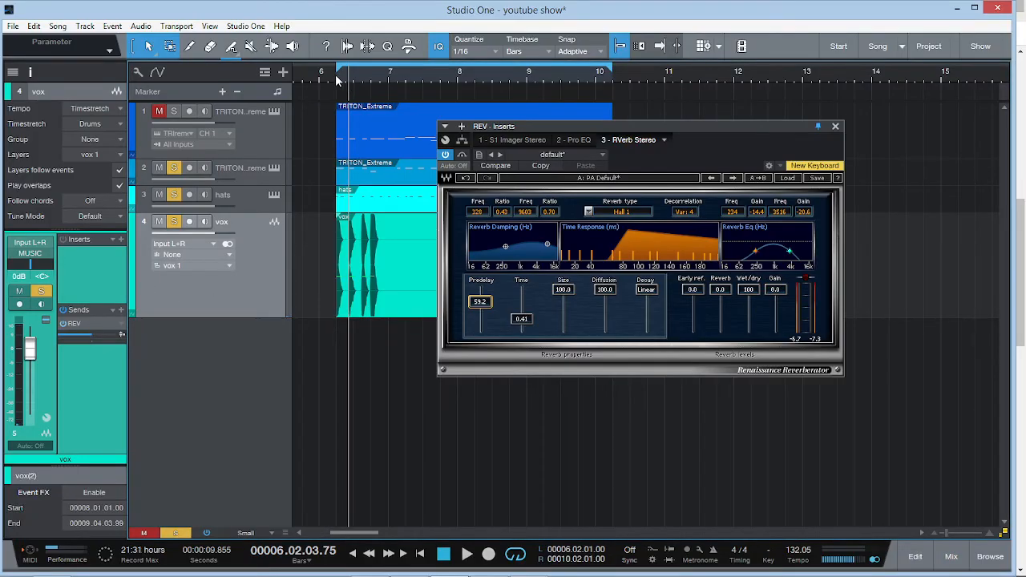
Step: Resume playback, raise the vox track's REV send slightly, and unmute and solo the first TRITON_Extreme track
{"action": "key", "text": "space"}
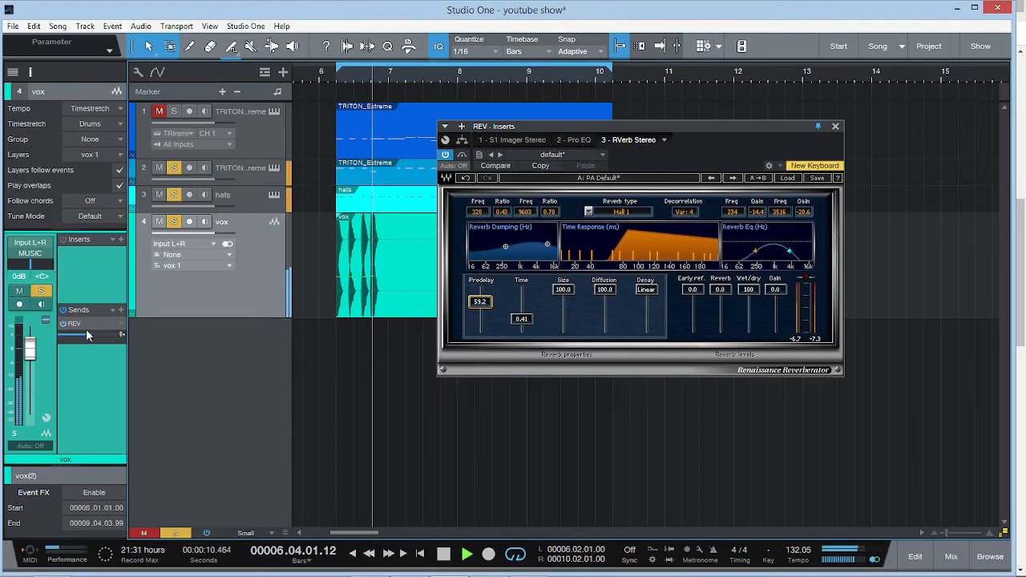
{"action": "mouse_move", "coordinate": [93, 337]}
{"action": "left_click_drag", "start_coordinate": [94, 334], "coordinate": [97, 337]}
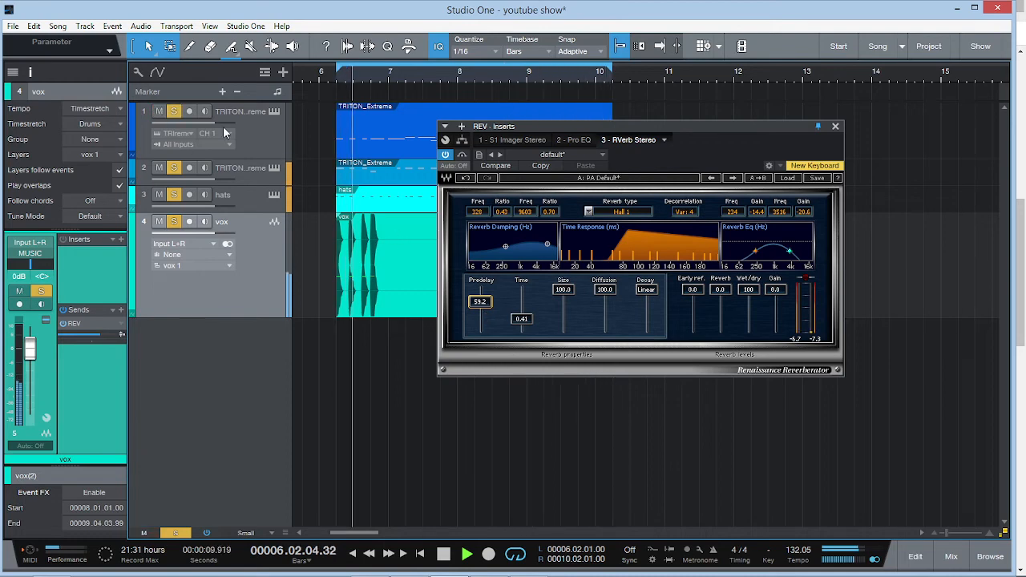
Step: Stop playback and add a send to REV on the first TRITON_Extreme track
{"action": "left_click", "coordinate": [243, 130]}
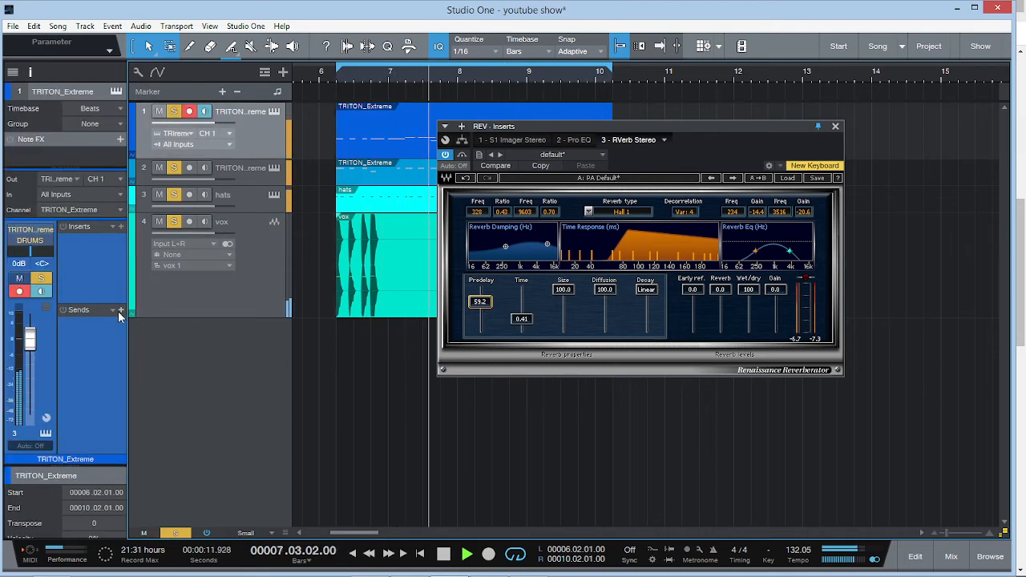
{"action": "left_click", "coordinate": [264, 283]}
{"action": "key", "text": "space"}
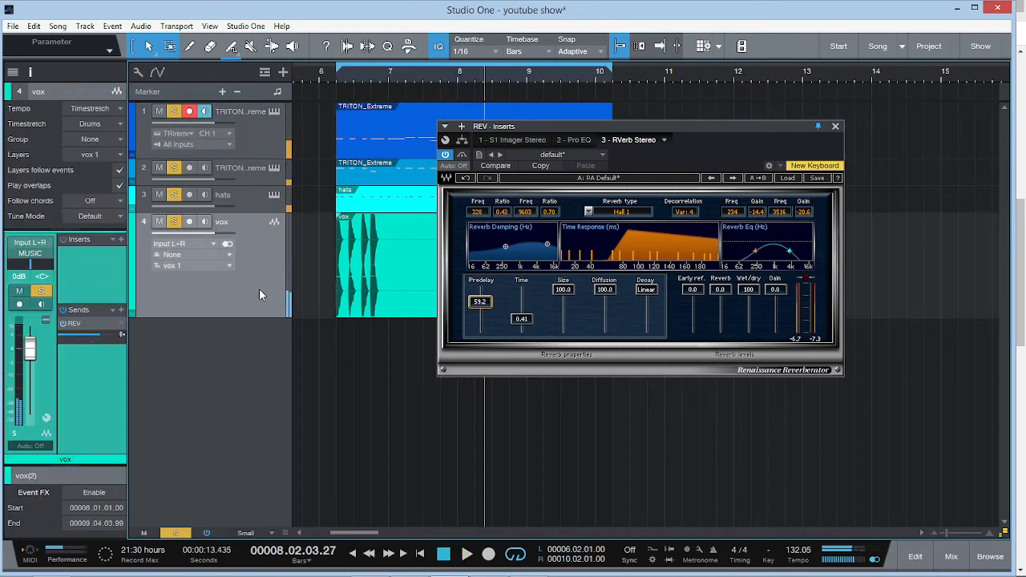
{"action": "left_click", "coordinate": [265, 152]}
{"action": "left_click", "coordinate": [121, 310]}
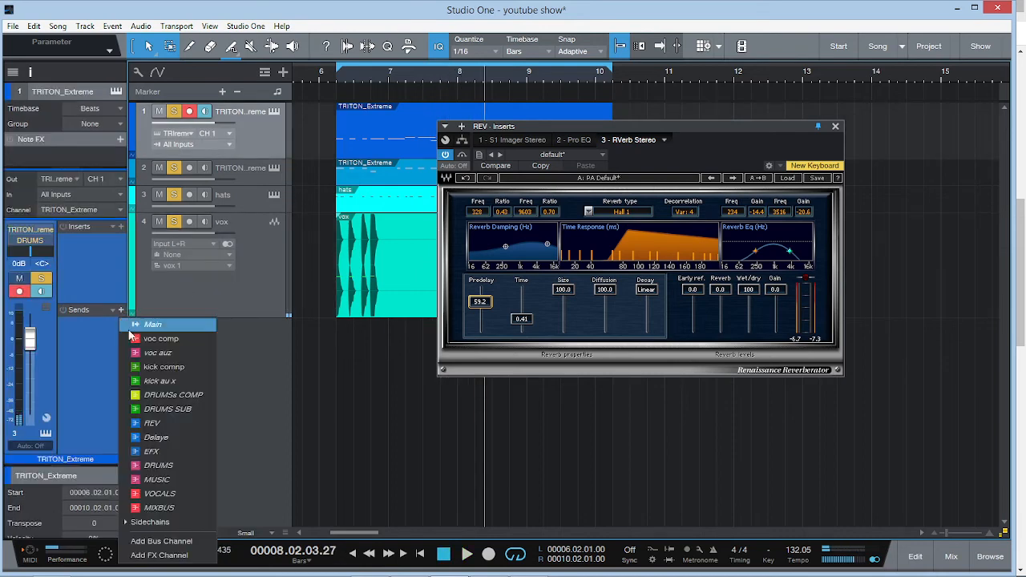
{"action": "left_click", "coordinate": [140, 423]}
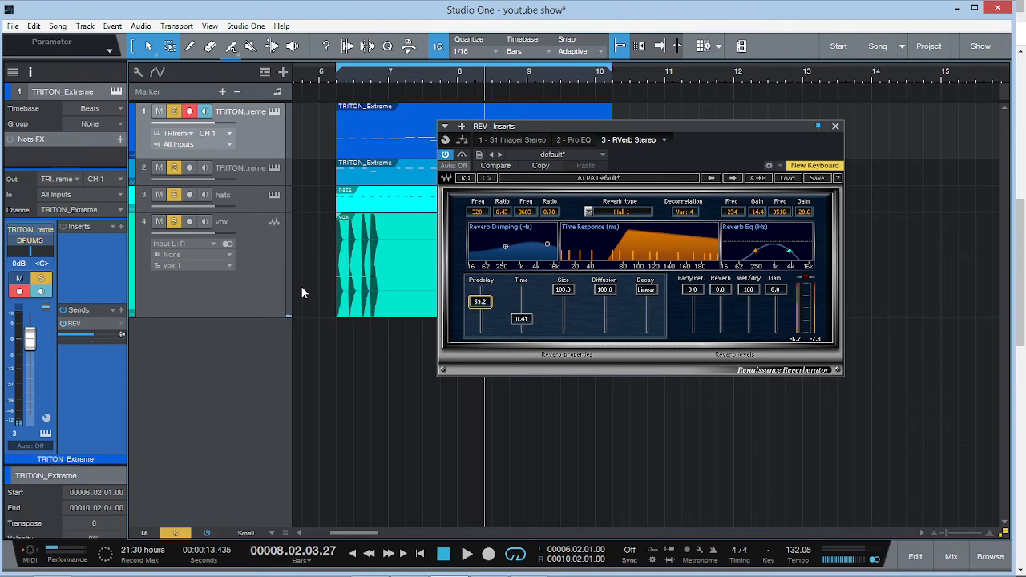
Step: Resume playback, raise the first TRITON_Extreme track's REV send slightly, and compare it with the vox track's send
{"action": "key", "text": "space"}
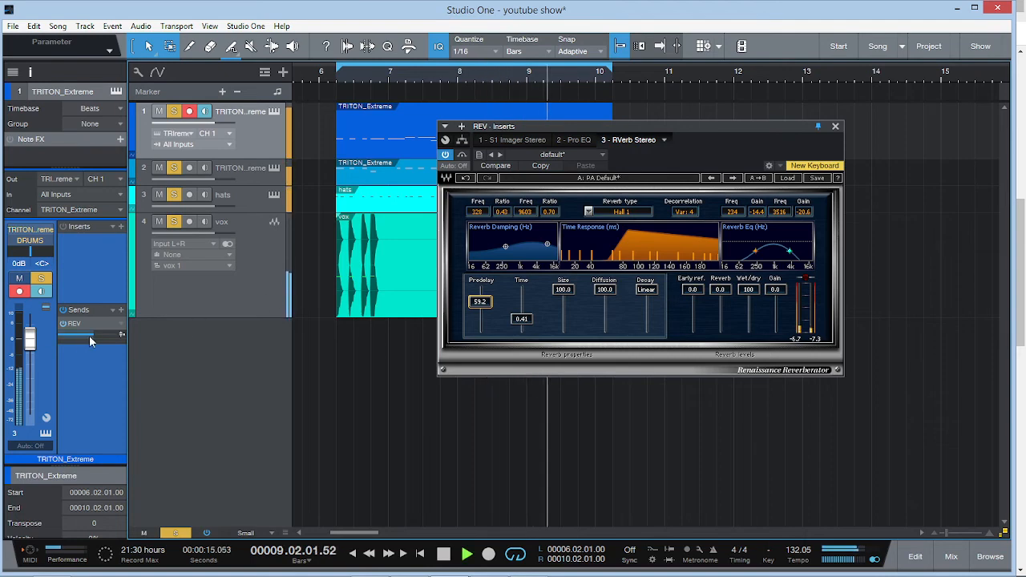
{"action": "left_click_drag", "start_coordinate": [90, 342], "coordinate": [119, 338]}
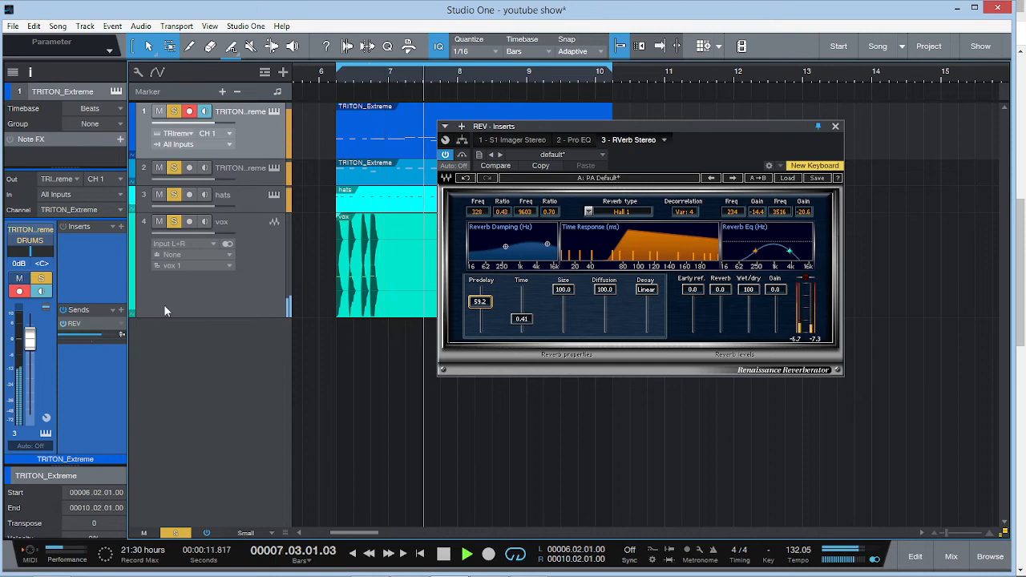
{"action": "left_click", "coordinate": [205, 294]}
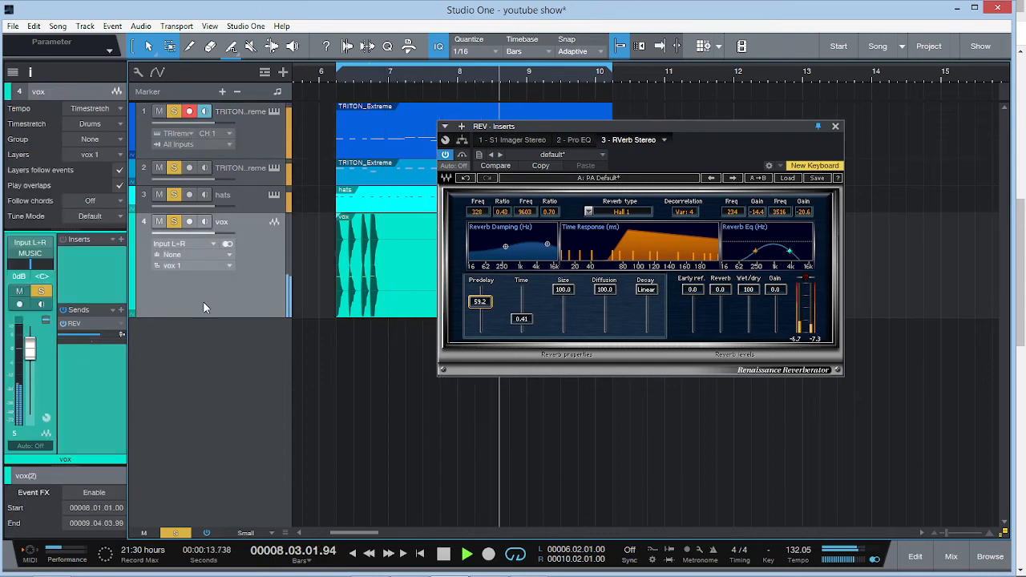
{"action": "left_click", "coordinate": [267, 144]}
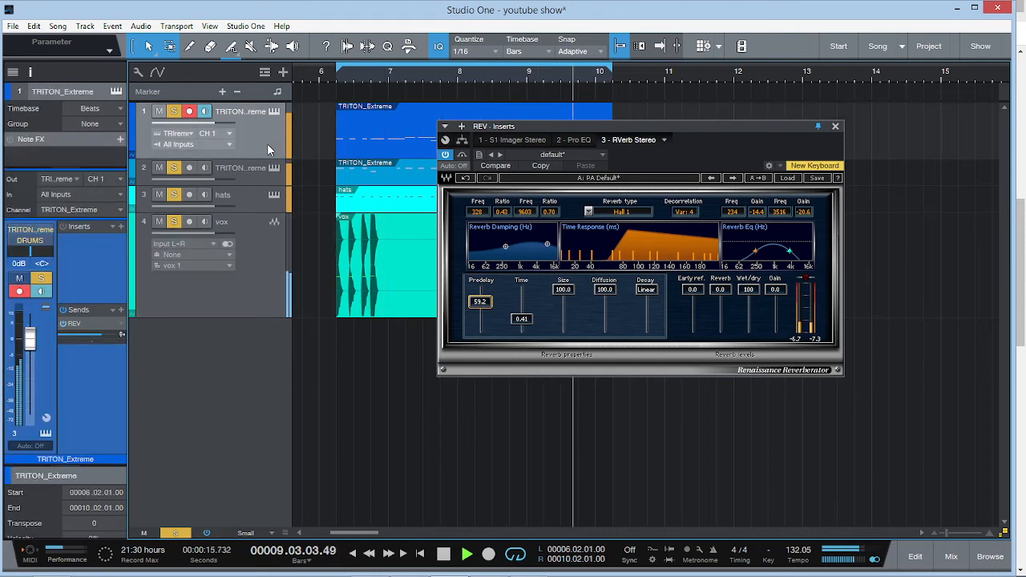
{"action": "left_click", "coordinate": [266, 260]}
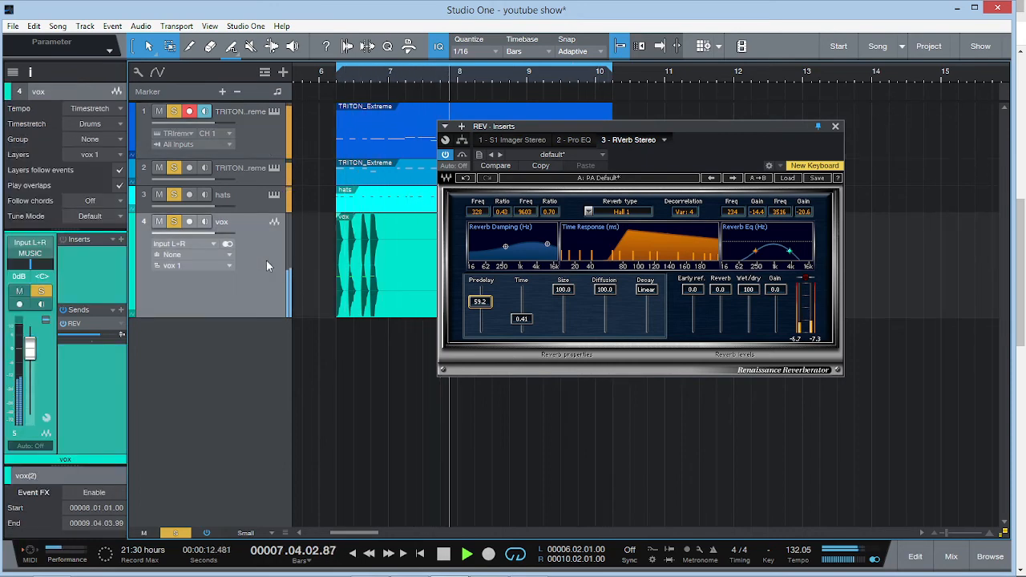
Step: Mute the hats and second TRITON_Extreme tracks, and lower the vox track's REV send
{"action": "left_click", "coordinate": [159, 194]}
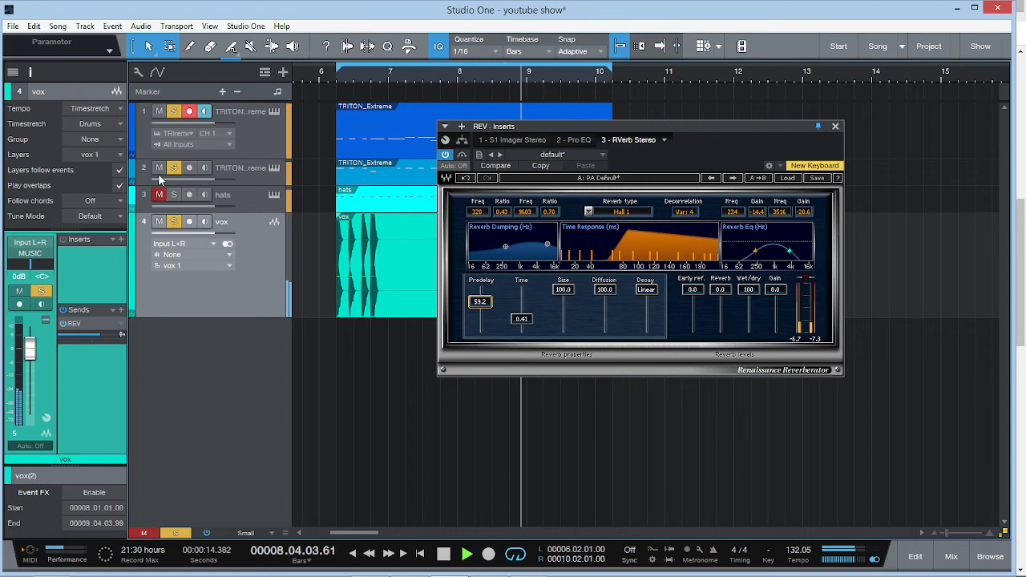
{"action": "left_click", "coordinate": [159, 170]}
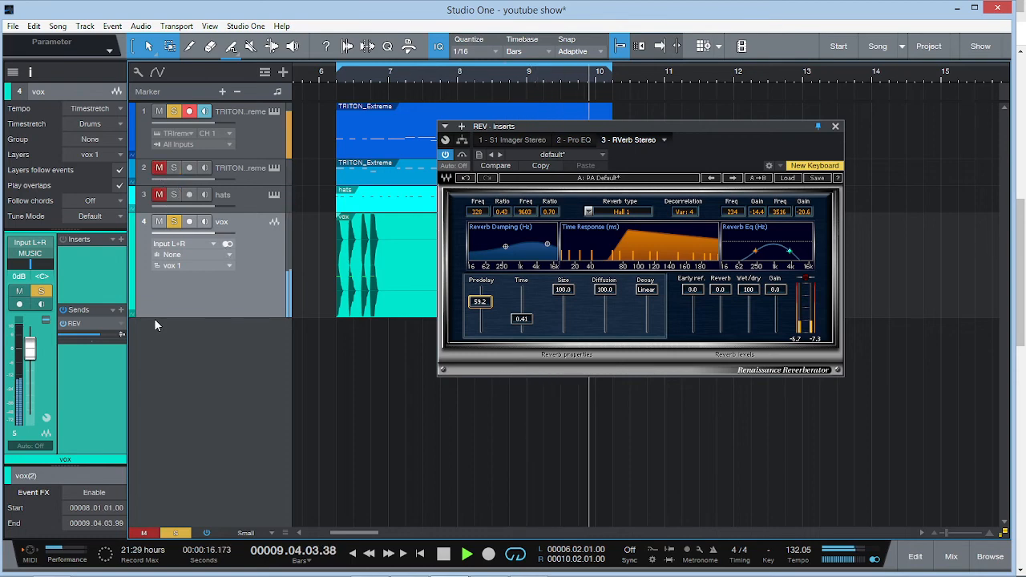
{"action": "left_click_drag", "start_coordinate": [95, 334], "coordinate": [85, 341]}
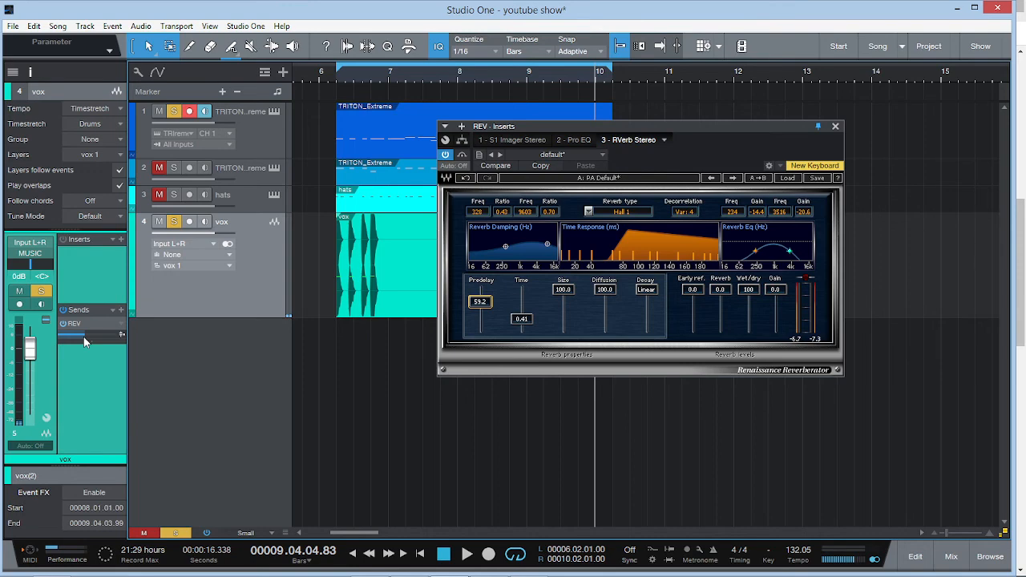
{"action": "key", "text": "space"}
{"action": "left_click_drag", "start_coordinate": [77, 336], "coordinate": [74, 335]}
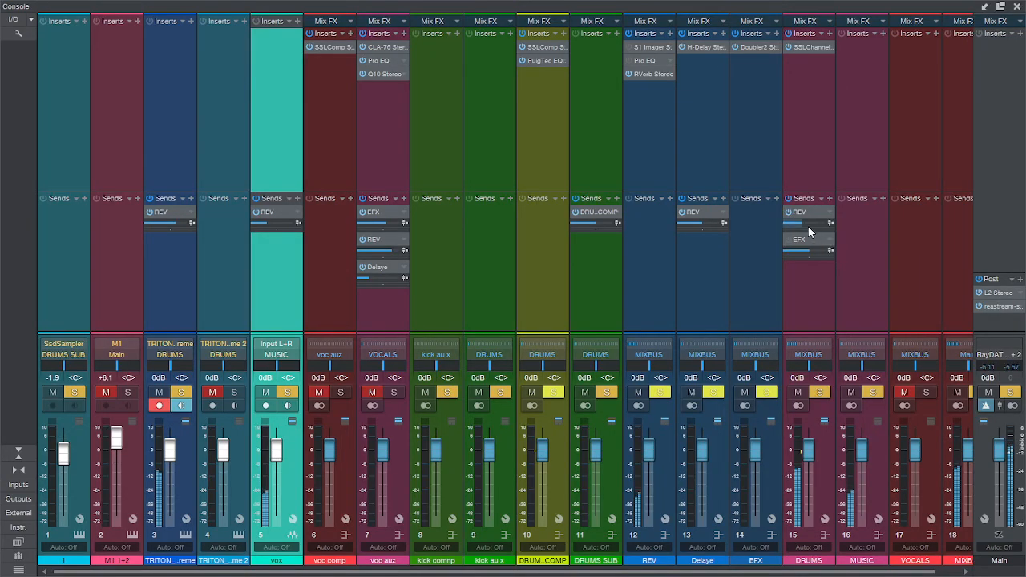
{"action": "mouse_move", "coordinate": [802, 225]}
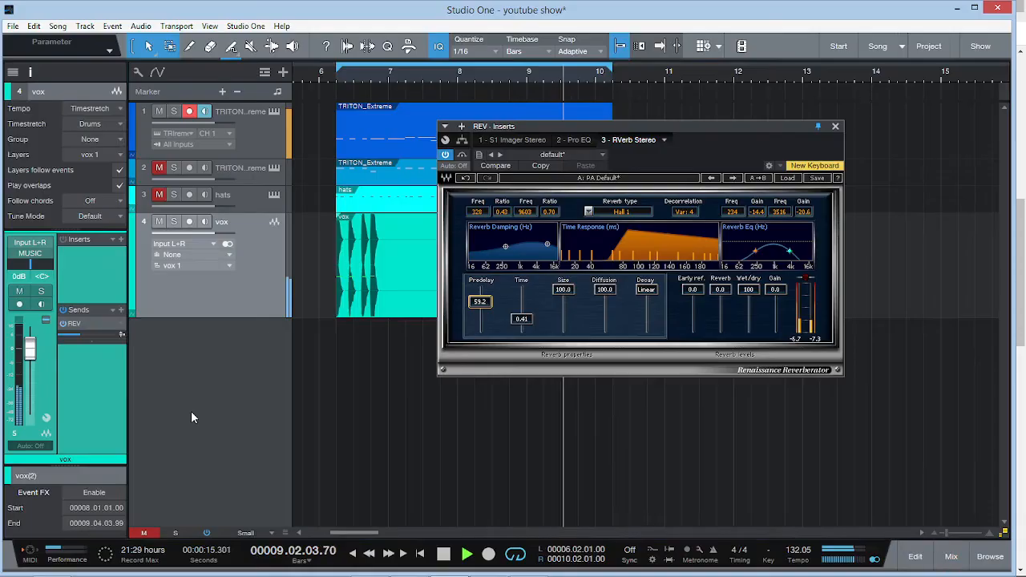
Step: Clear all track mutes and check the DRUMS bus's REV send level in the mixing console
{"action": "left_click", "coordinate": [143, 533]}
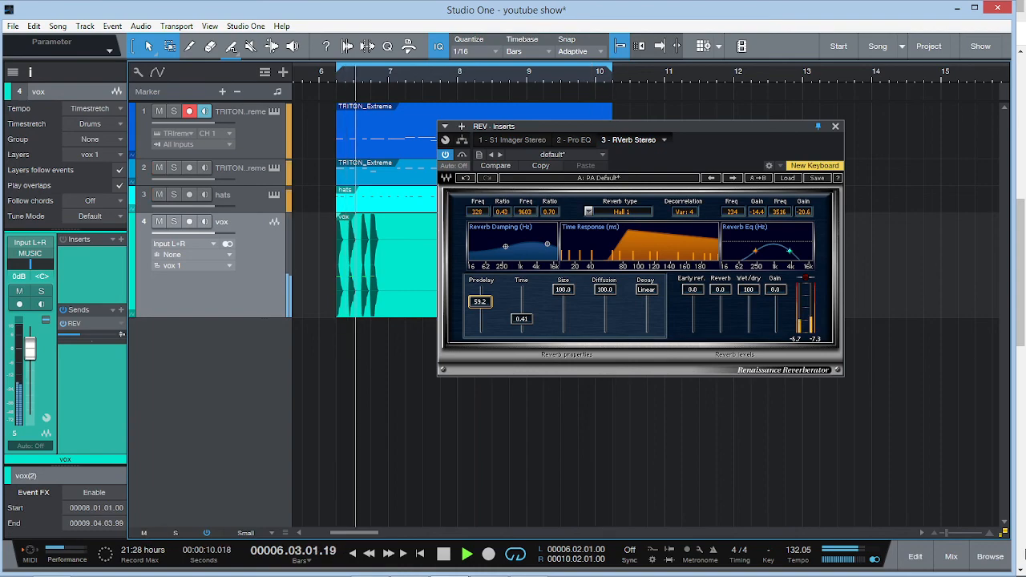
{"action": "left_click", "coordinate": [950, 556]}
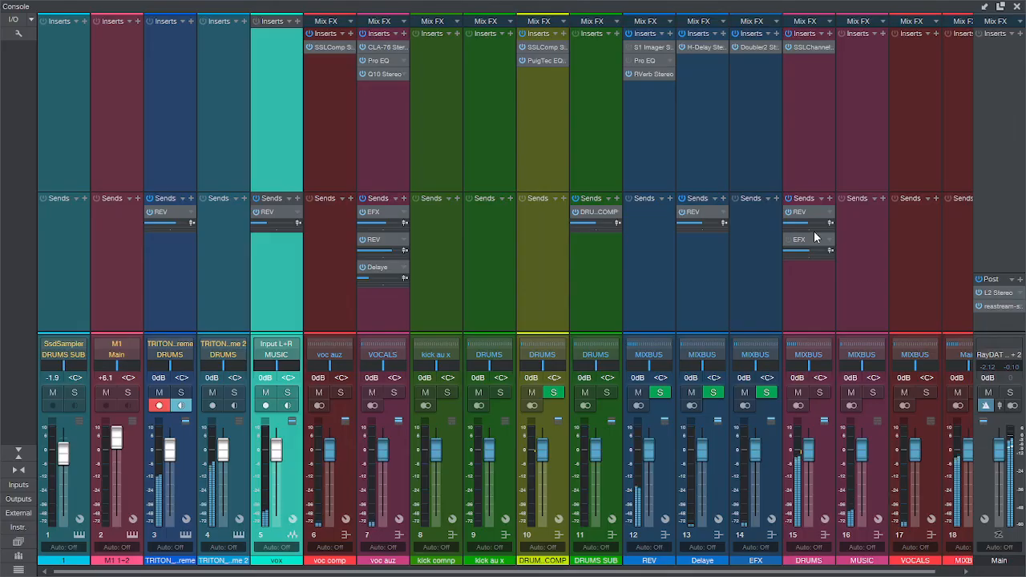
{"action": "mouse_move", "coordinate": [809, 223]}
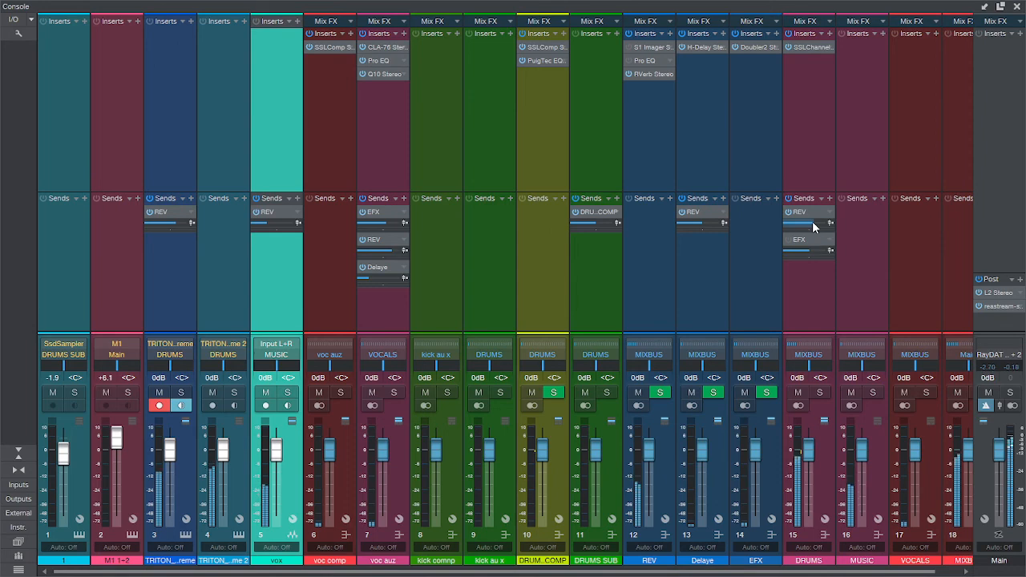
{"action": "left_click", "coordinate": [1015, 8]}
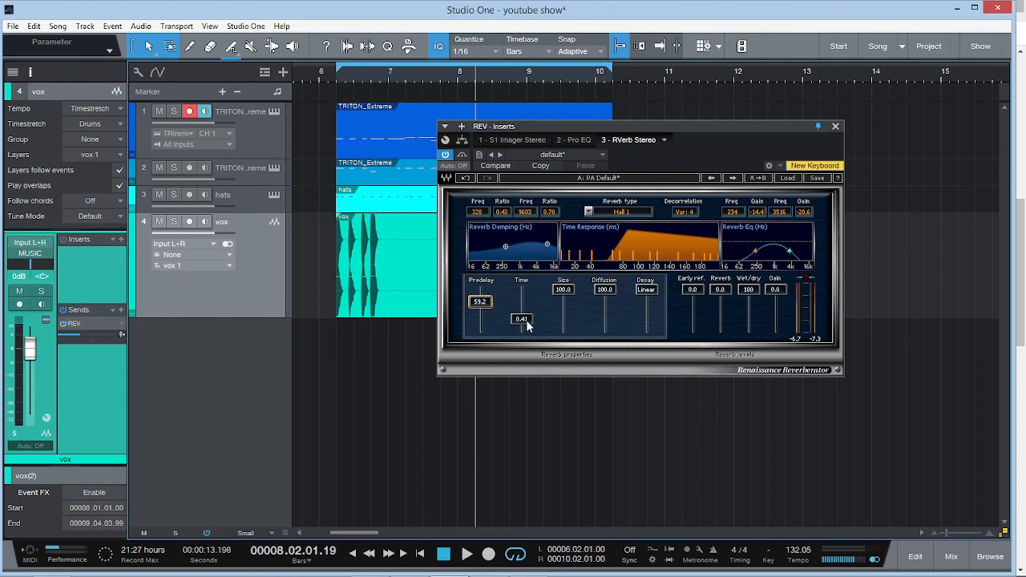
Step: Select the reverb's Wet/dry control, audition the full mix from about bar position 6.02.03, and stop playback
{"action": "left_click", "coordinate": [745, 290]}
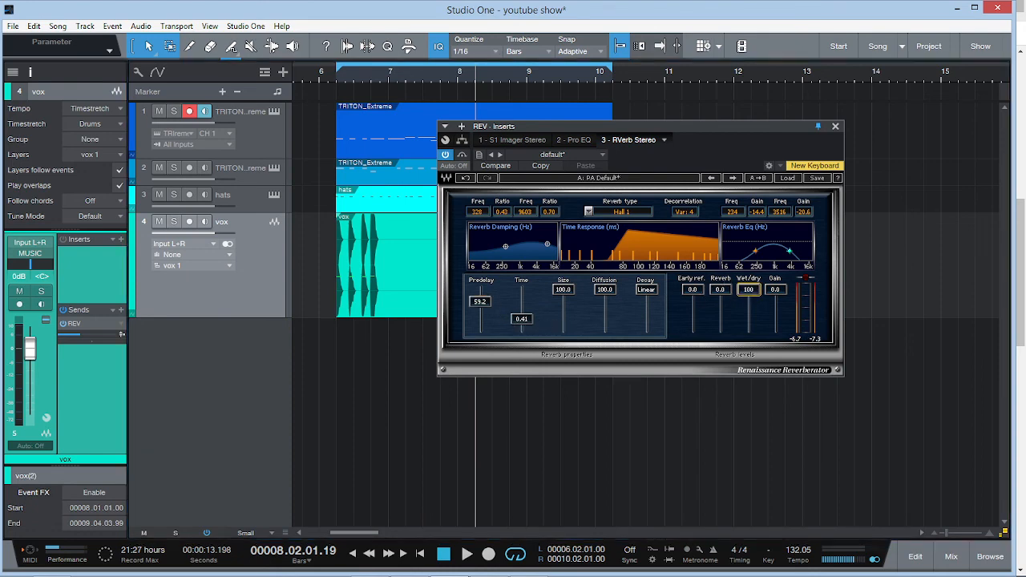
{"action": "left_click_drag", "start_coordinate": [79, 334], "coordinate": [73, 337]}
{"action": "left_click", "coordinate": [345, 73]}
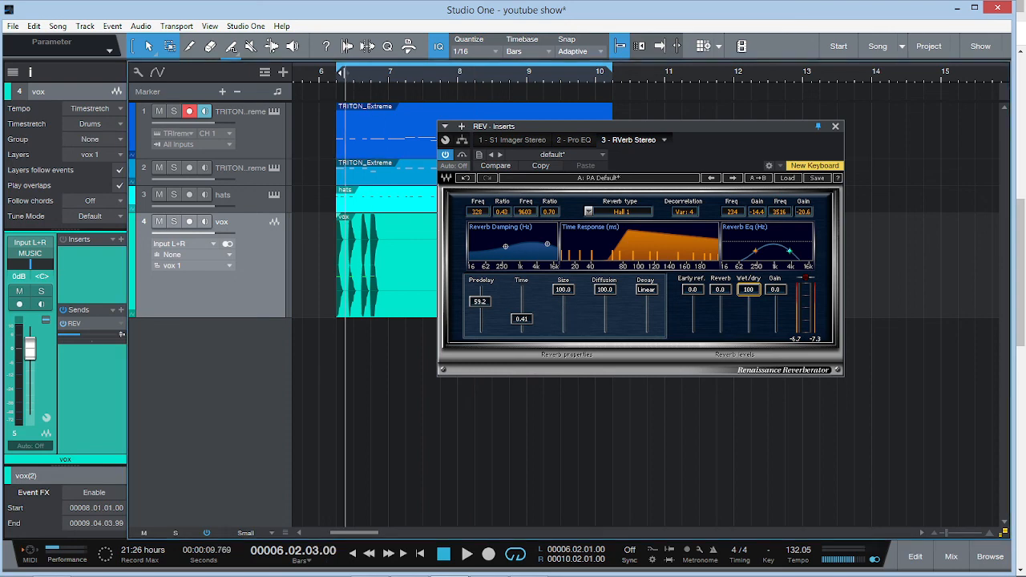
{"action": "key", "text": "space"}
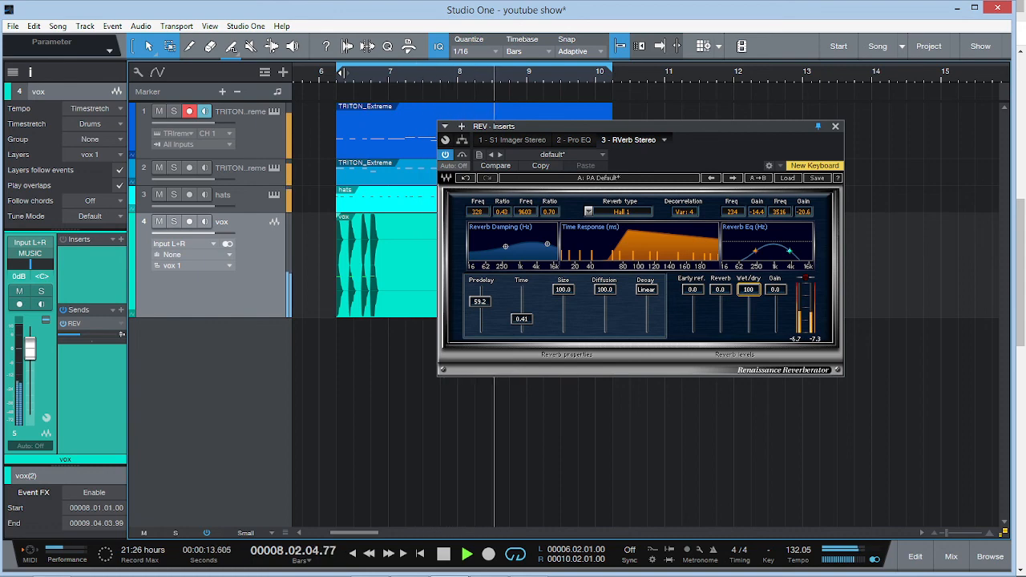
{"action": "key", "text": "space"}
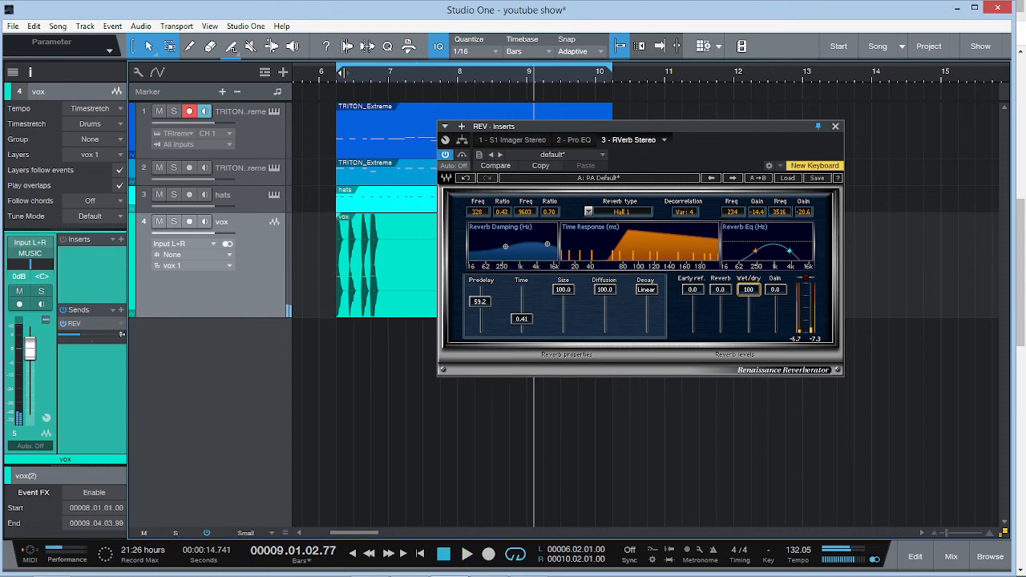